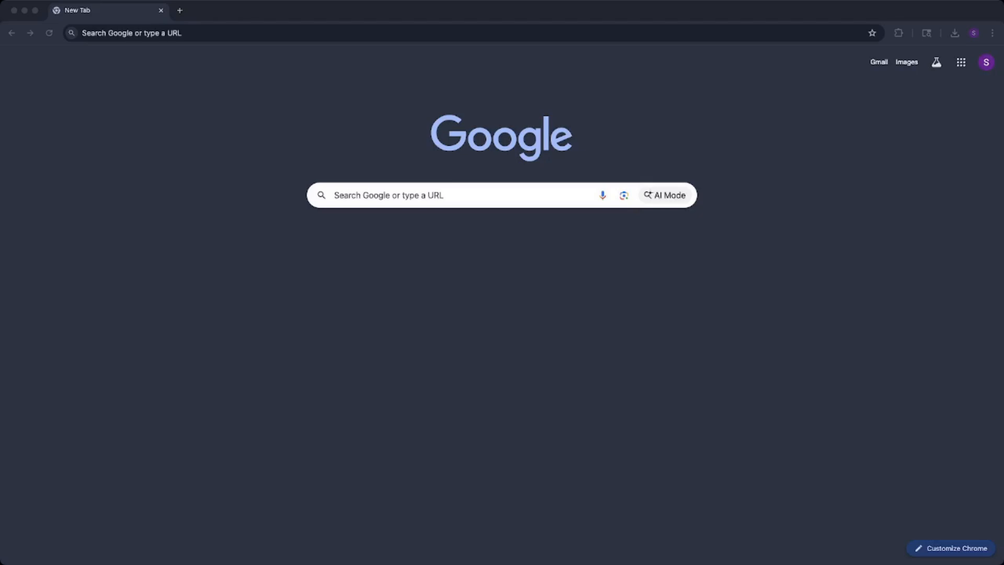
- Open Google Keep at keep.google.com
left_click(473, 33)
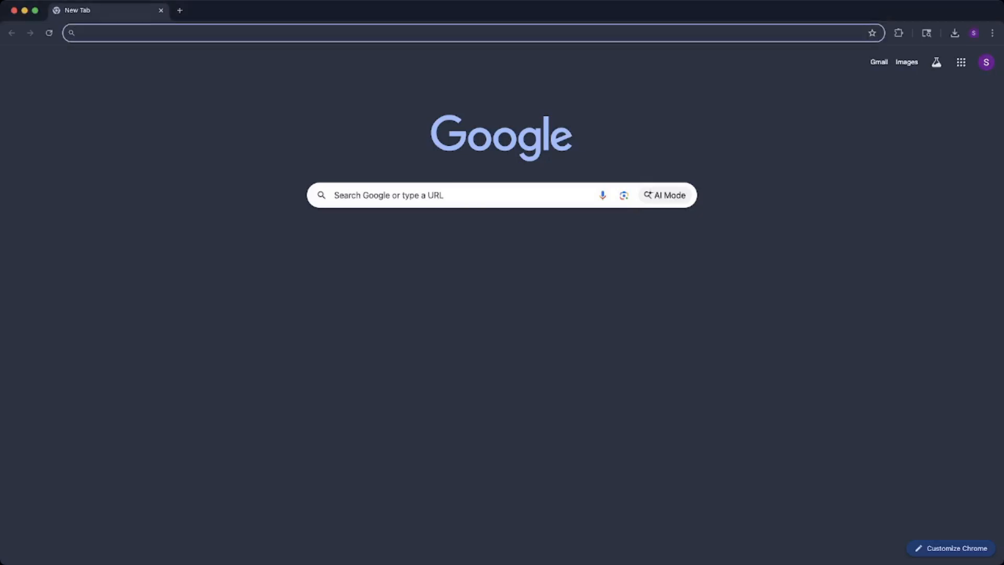
type("keep.google.com")
key("Return")
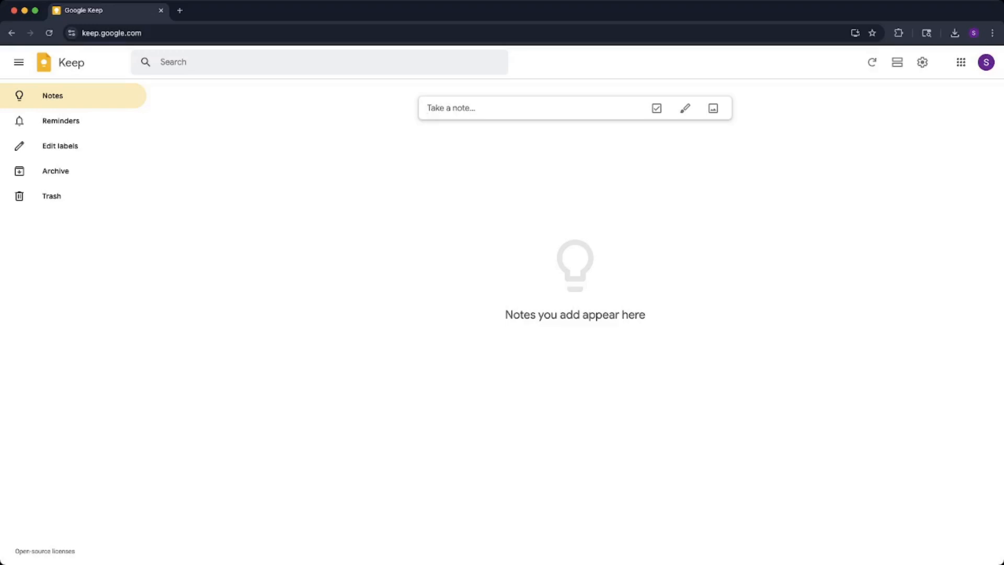
- Start a new note and title it "Q3 Marketing Ideas"
left_click(451, 108)
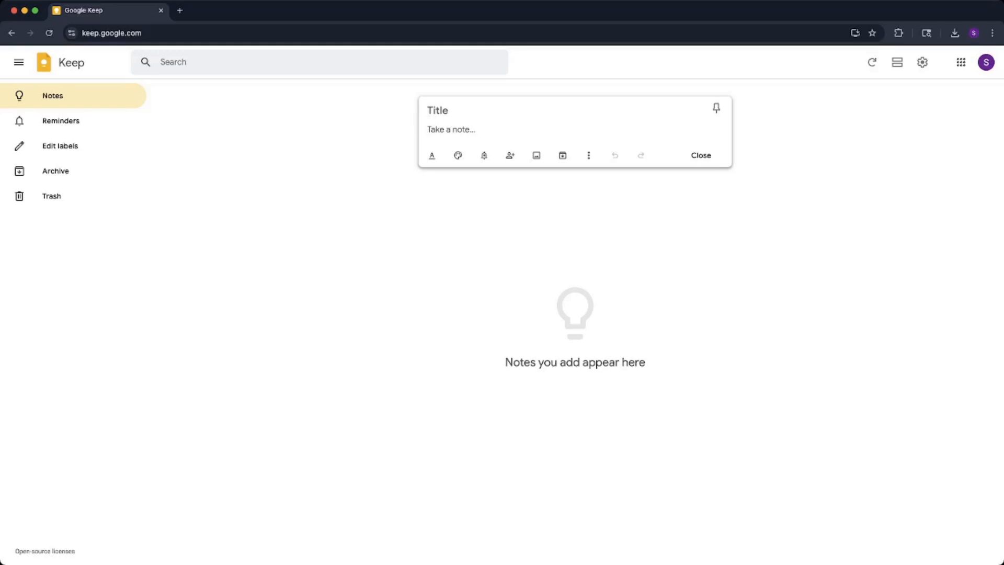
left_click(437, 110)
type("Q3")
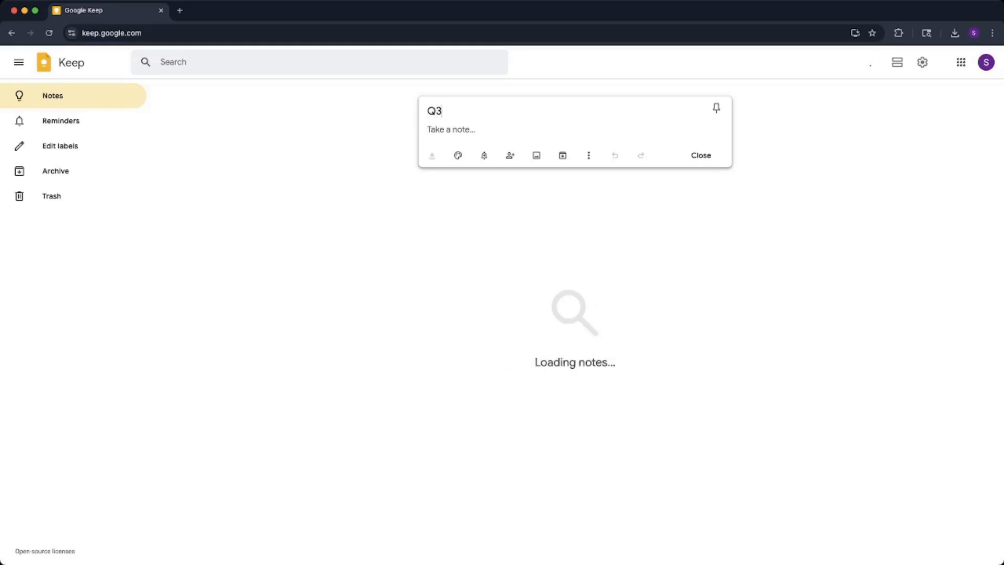
type(" Marketing Ideas")
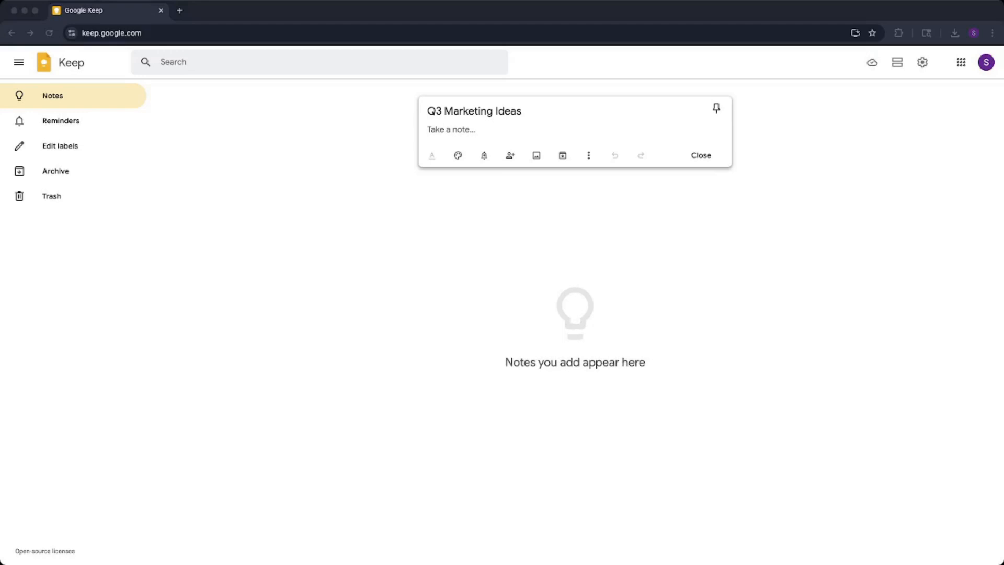
- Fill the note body with the five prepared lines, from "Launch new social media campaign" through "Schedule team brainstorming session for holiday promotions"
key("super+Tab")
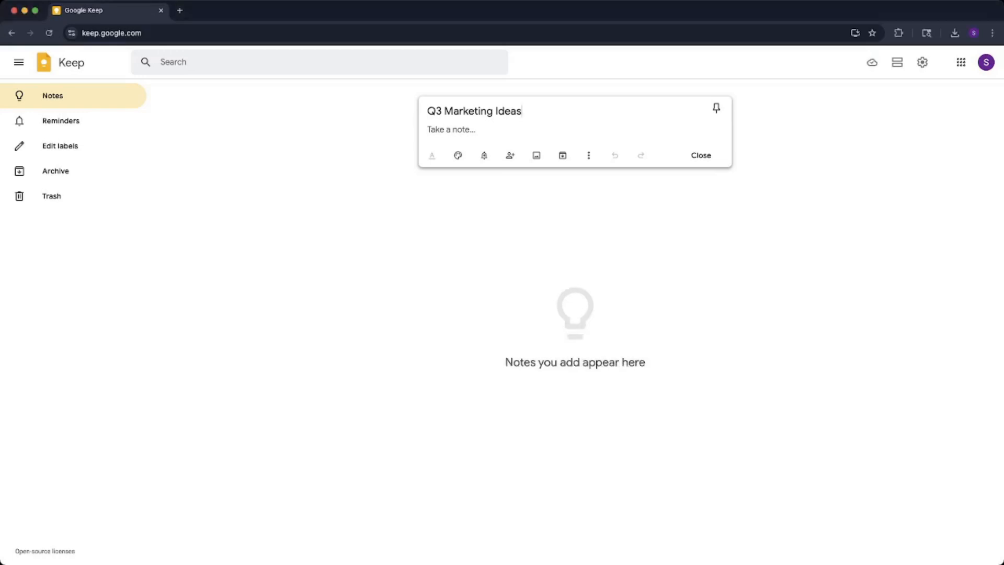
left_click(451, 129)
type("Launch new social media campaign Update website with new product images Plan Q3 email newsletter content Research competitor marketing strategies Schedule team brainstorming session for holiday promotions")
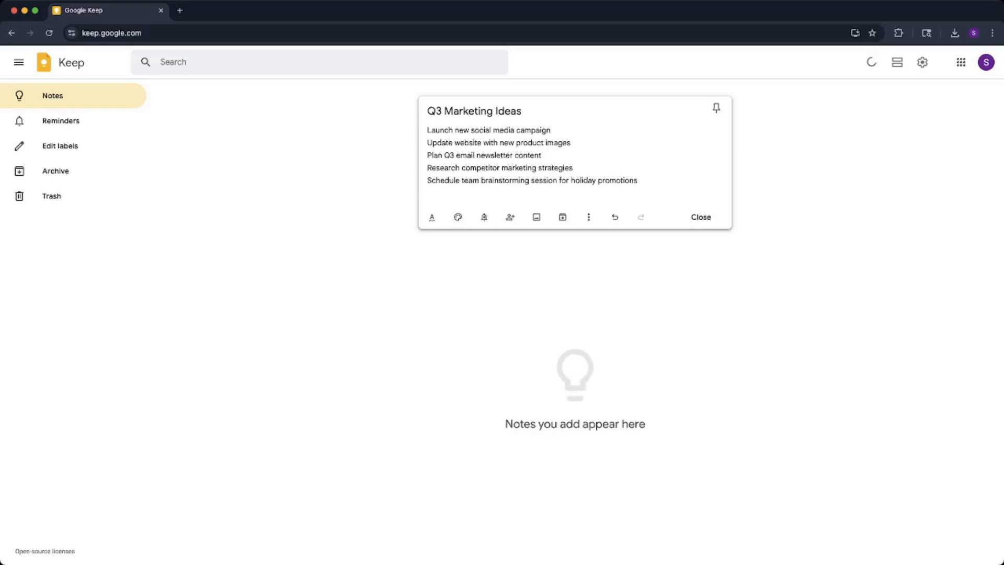
- Put a dash and a space in front of each of the five lines in the Q3 Marketing Ideas note
type("-")
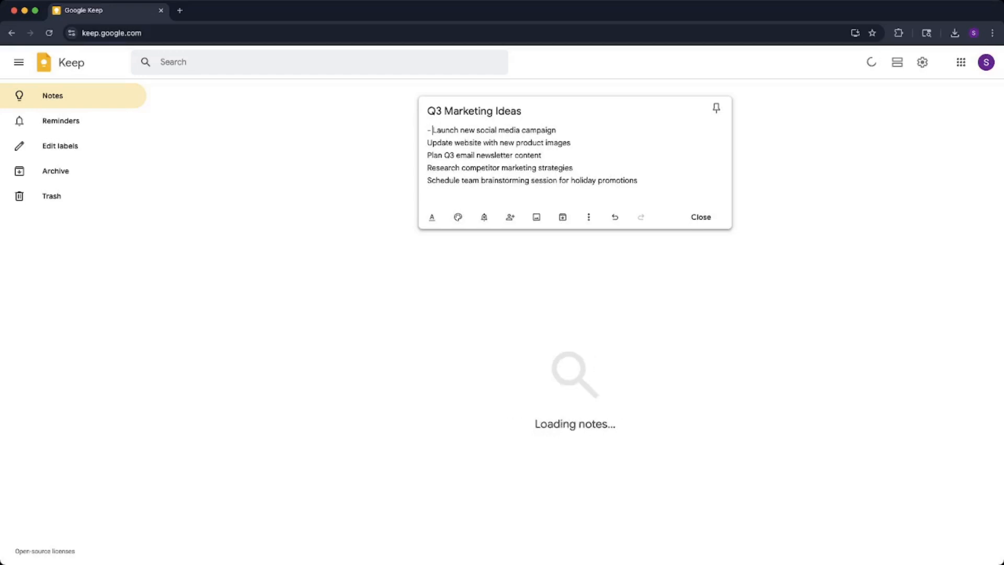
left_click(428, 143)
type("-")
left_click(428, 155)
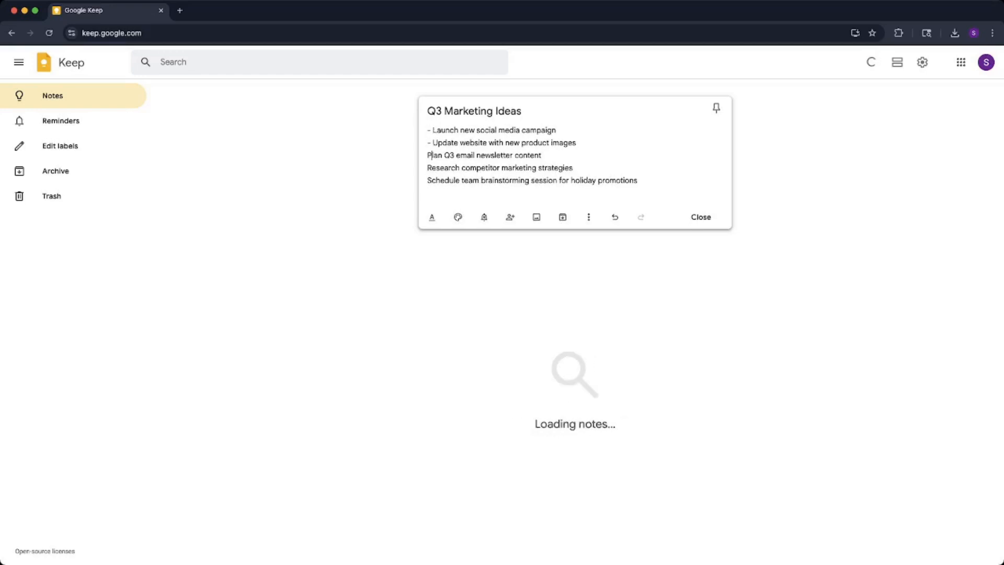
type("-")
key("Down")
key("Left")
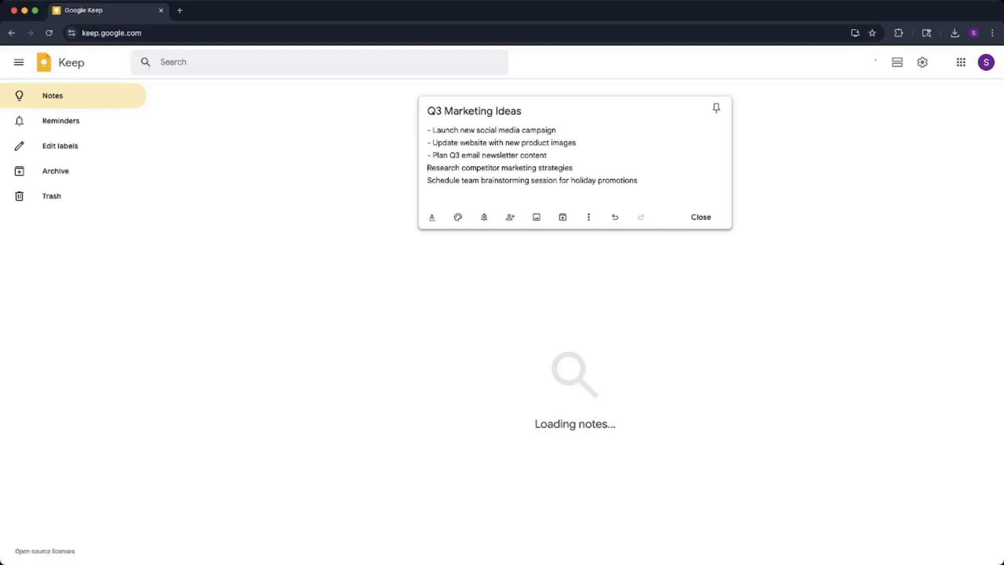
type("-")
key("Down")
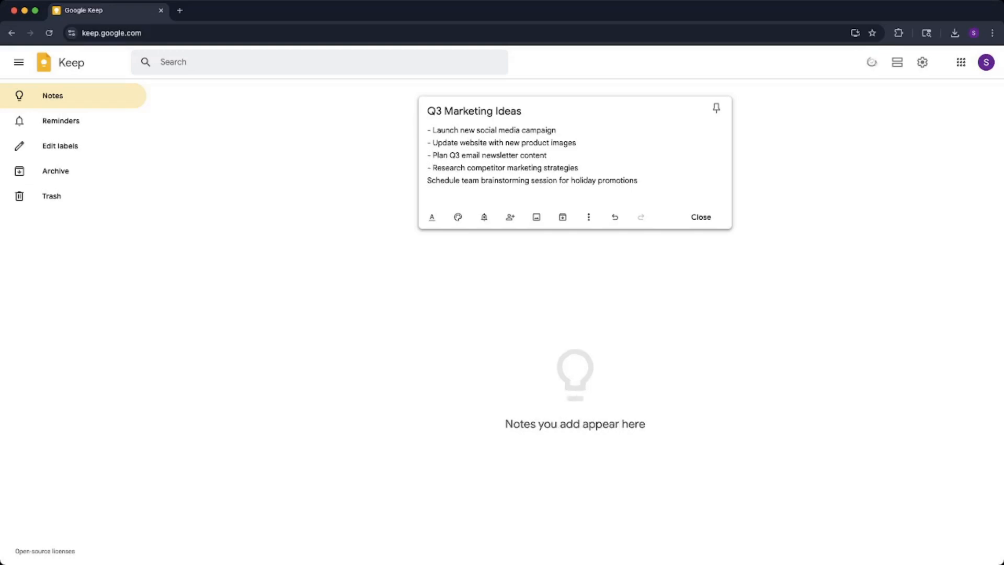
key("Left")
type("-")
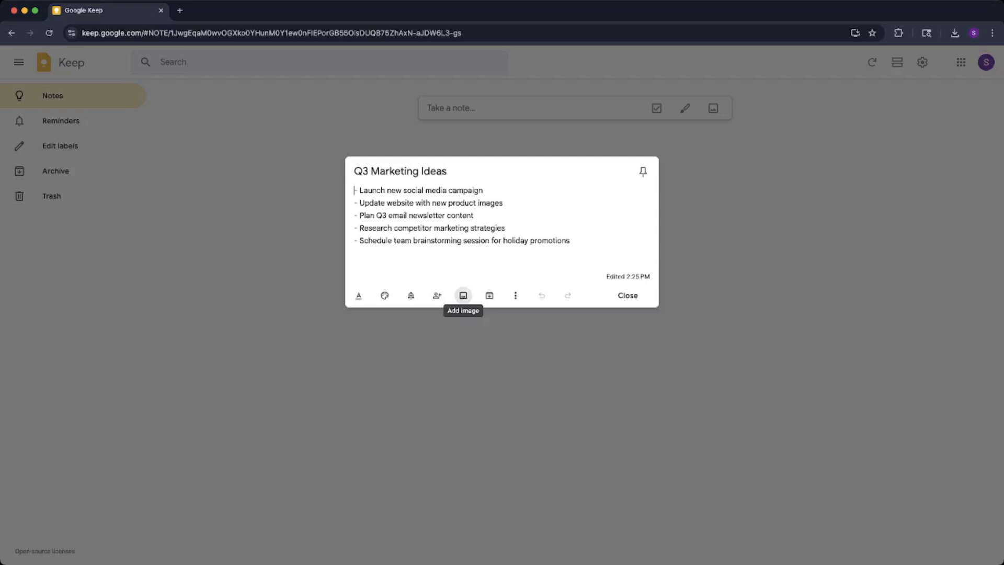
- Give the Q3 Marketing Ideas note a light green background, pin it and close it
left_click(385, 295)
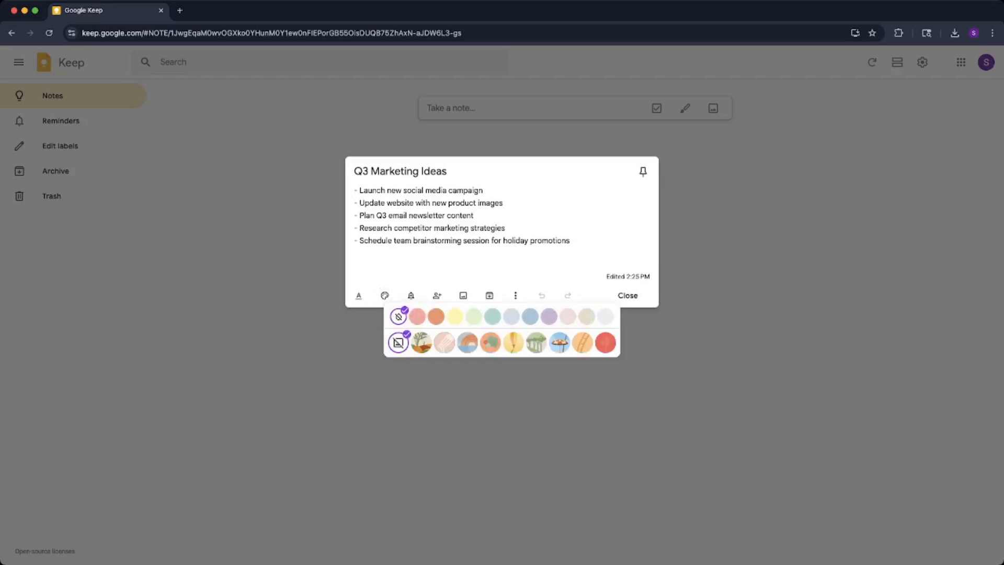
left_click(474, 317)
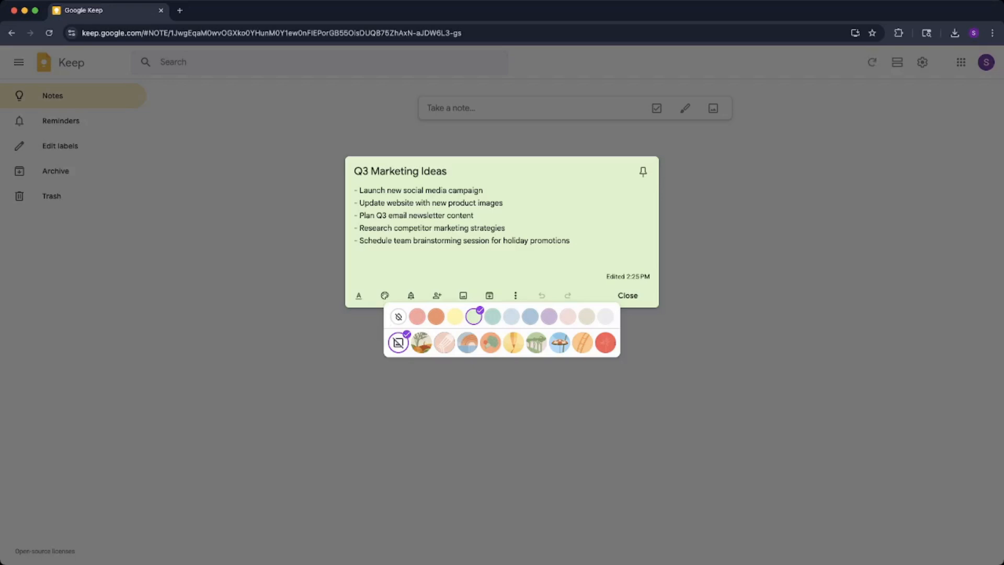
left_click(545, 240)
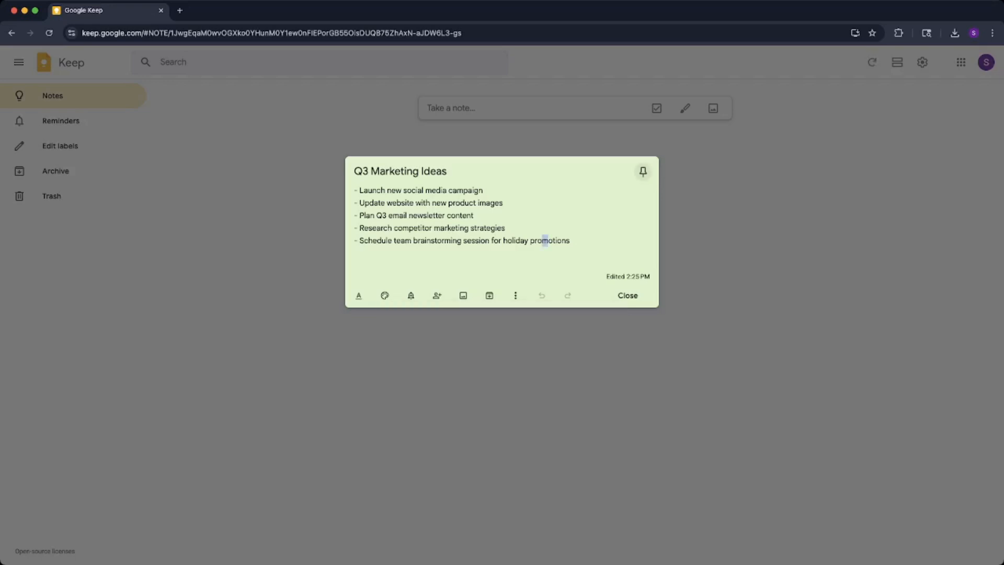
left_click(643, 171)
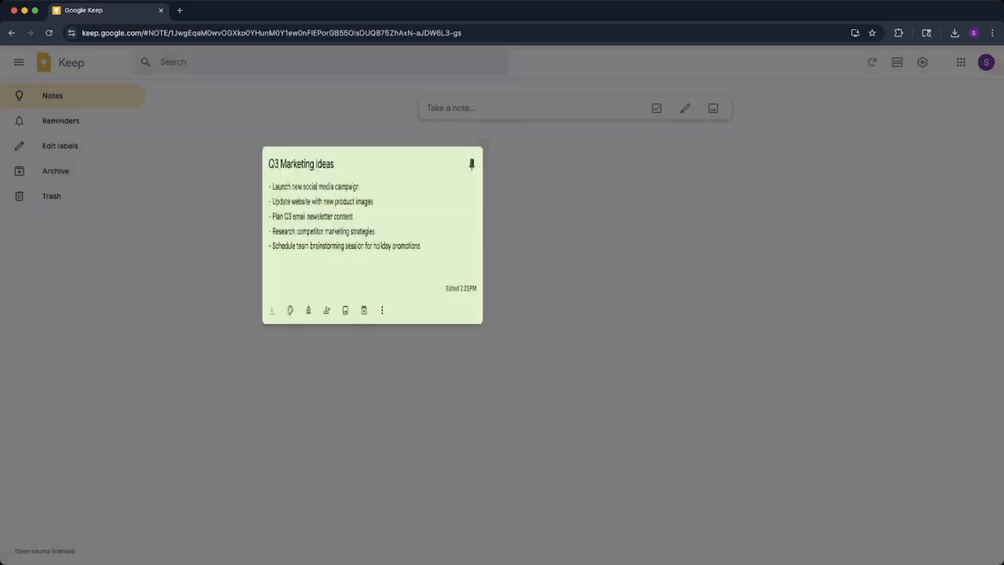
key("Escape")
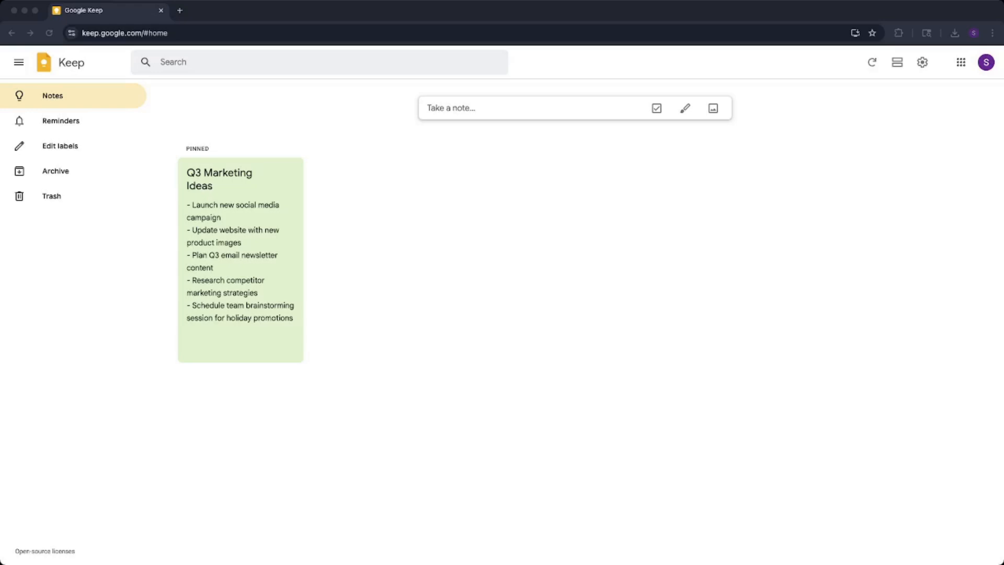
- Create a new note titled "Today's Tasks" and turn its body into a checkbox list
left_click(450, 109)
left_click(451, 108)
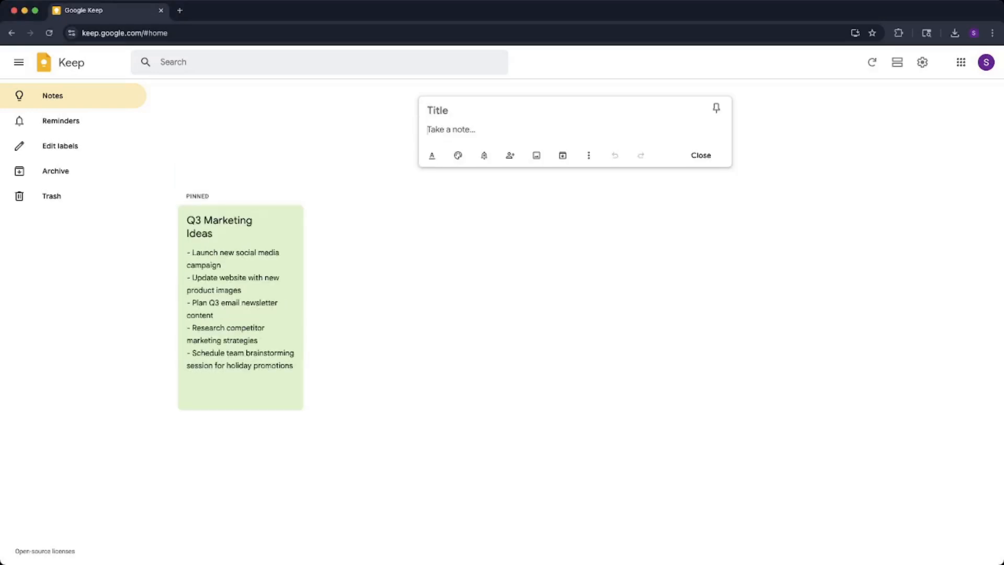
left_click(451, 110)
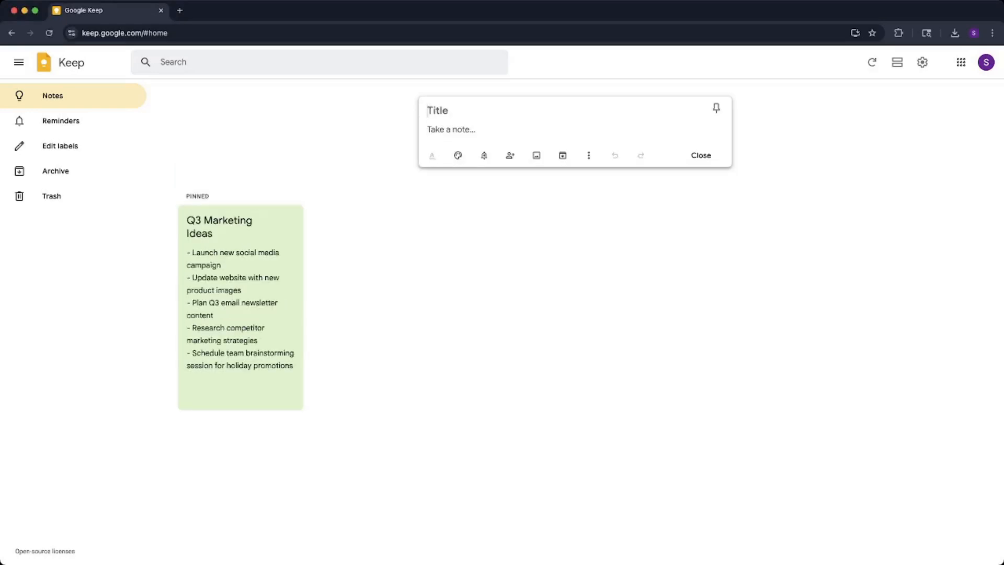
type("Today's Tasks")
key("Return")
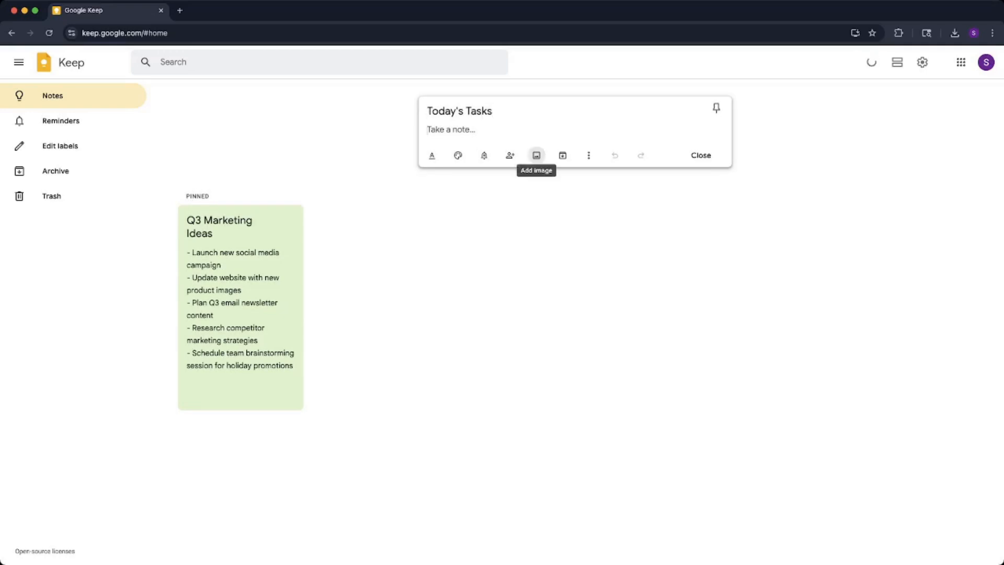
left_click(588, 155)
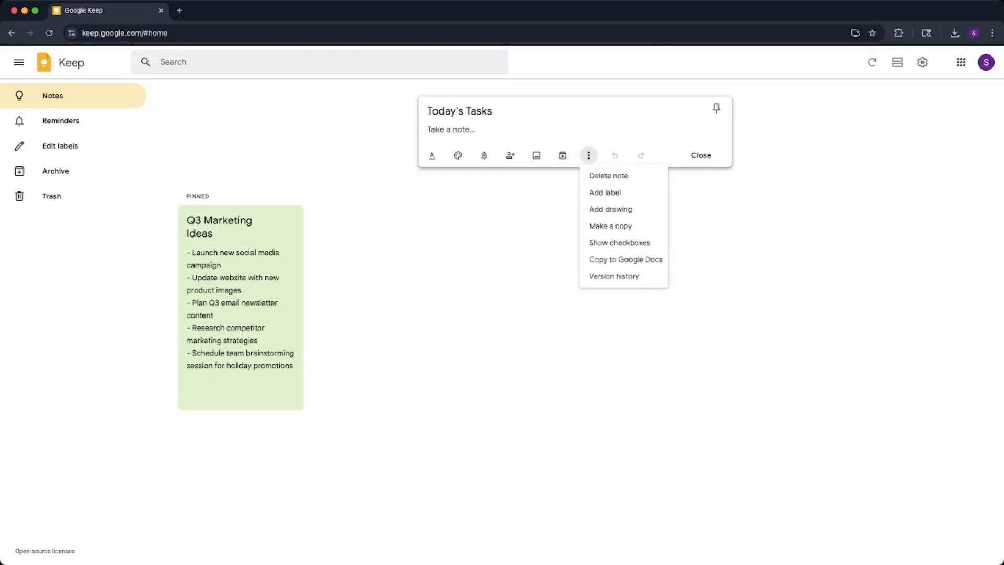
left_click(619, 242)
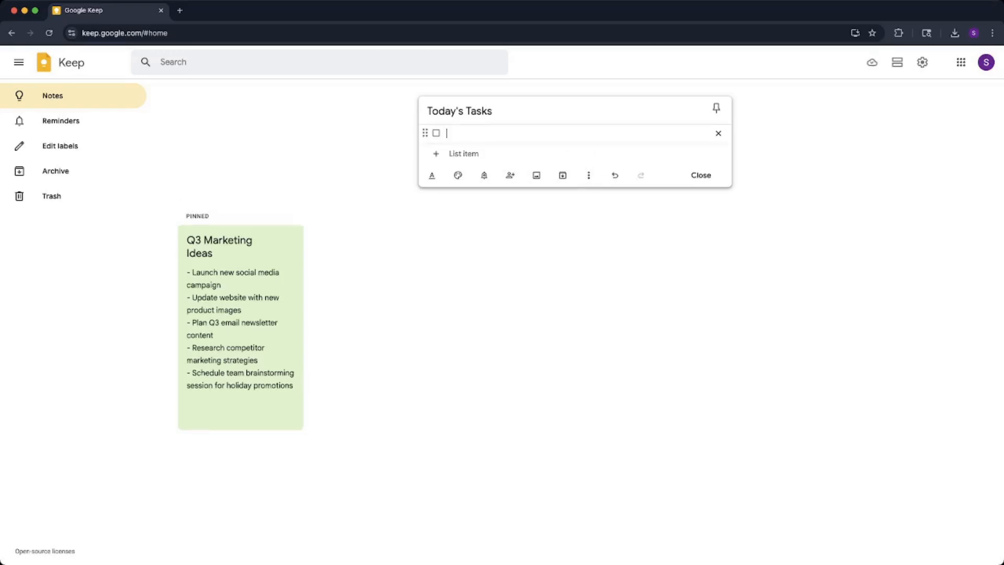
- Add the checklist items "Finish quarterly report", "Send follow-up email" and "Prepare for team meeting", and close the note
type("Finishihng")
key("BackSpace")
key("BackSpace")
key("BackSpace")
key("BackSpace")
key("BackSpace")
type("quarterly report")
key("Return")
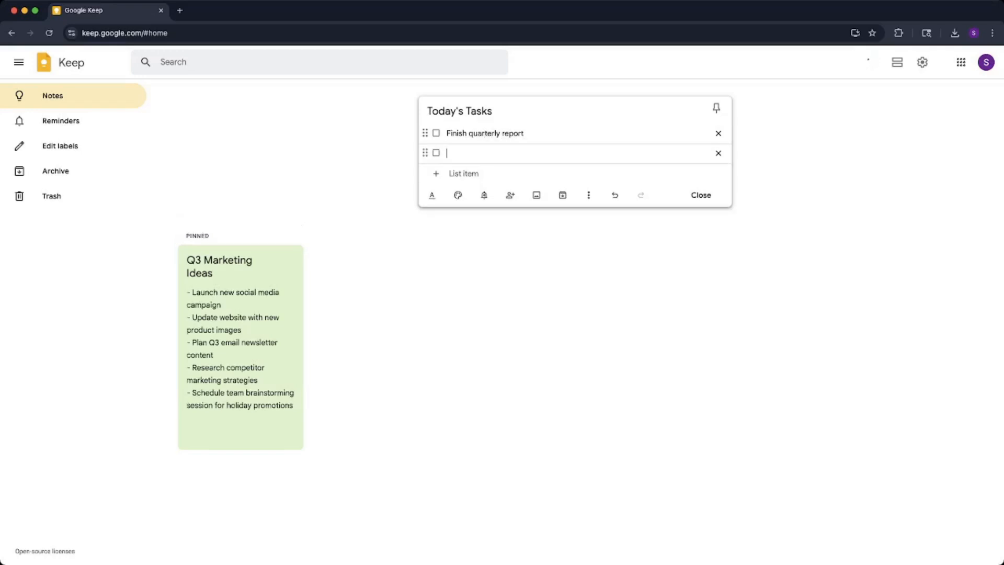
type("Send follow-up email")
key("Return")
type("Prepare fo")
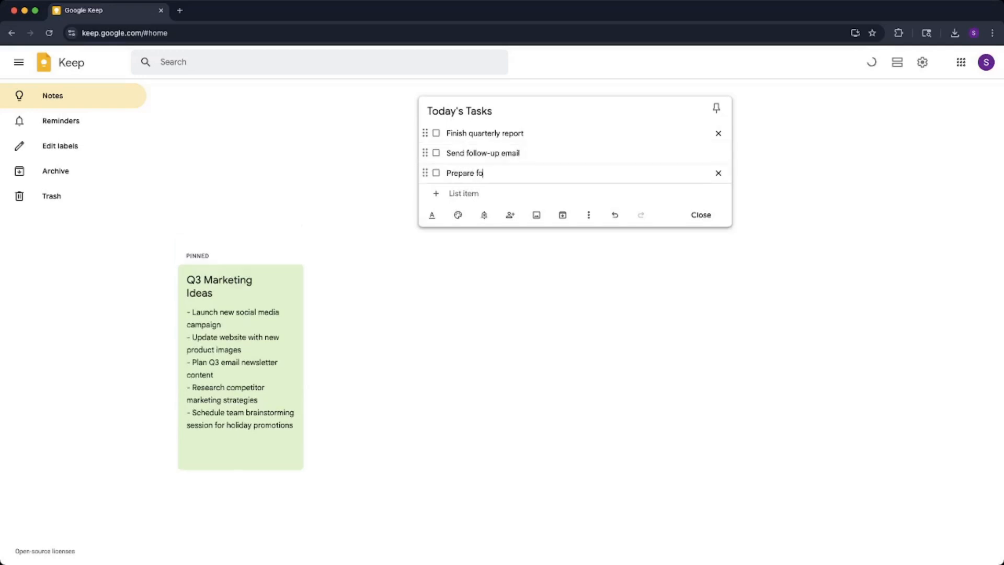
type("r team meeting")
key("Escape")
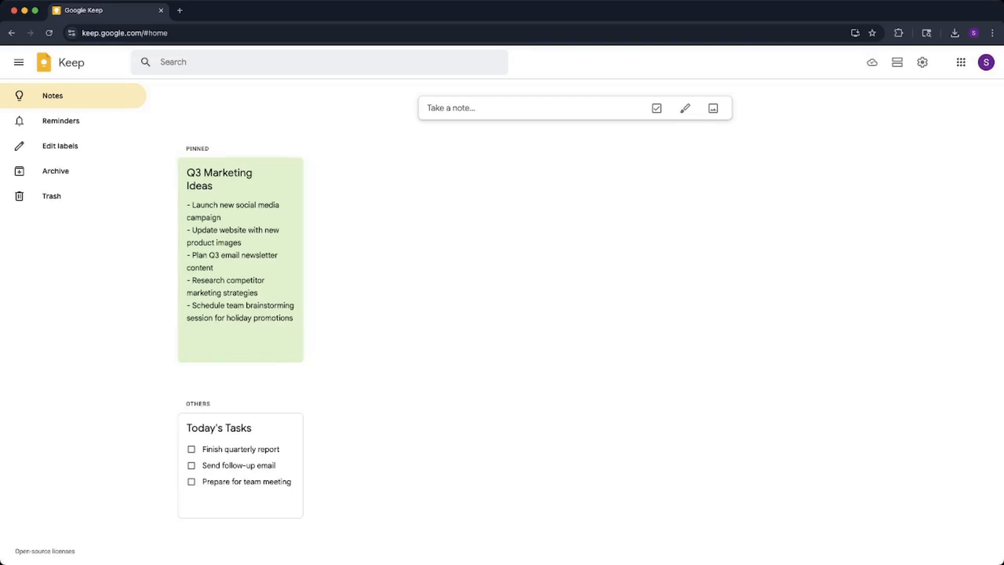
- Create a note titled "Pay the water buill" with a reminder for next week, Monday at 8:00 AM, and close it
left_click(451, 109)
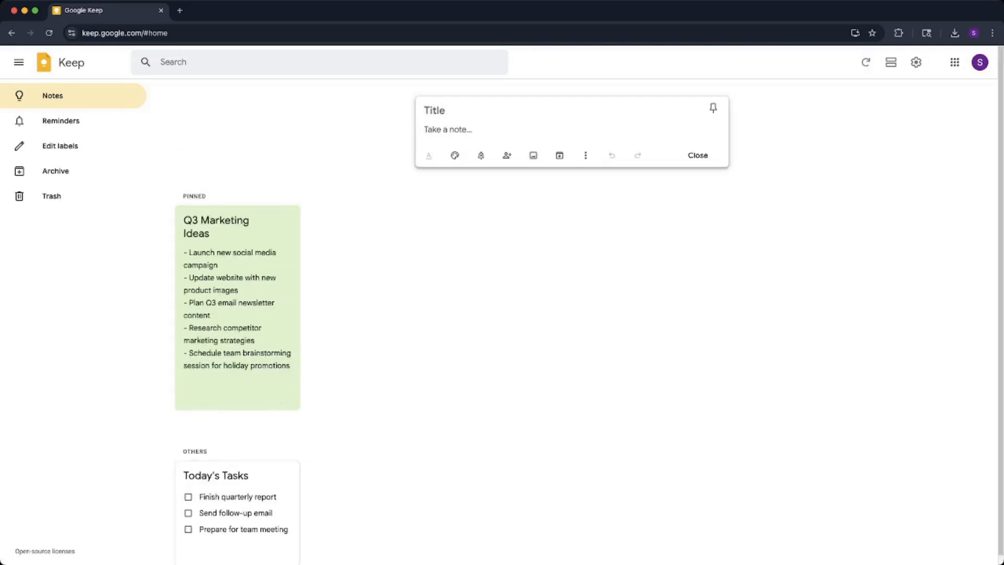
type("Payt")
key("BackSpace")
type("the water buill")
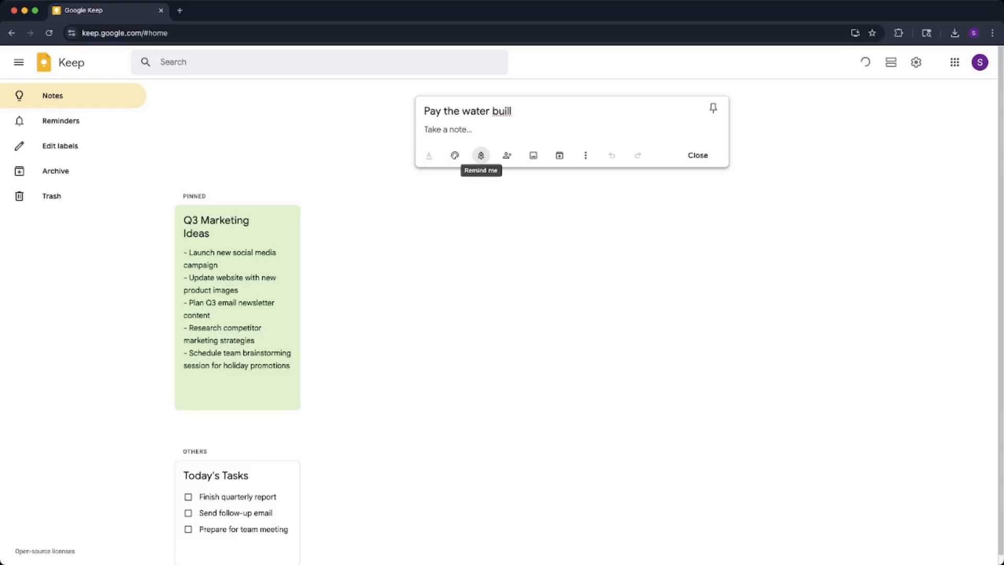
left_click(481, 155)
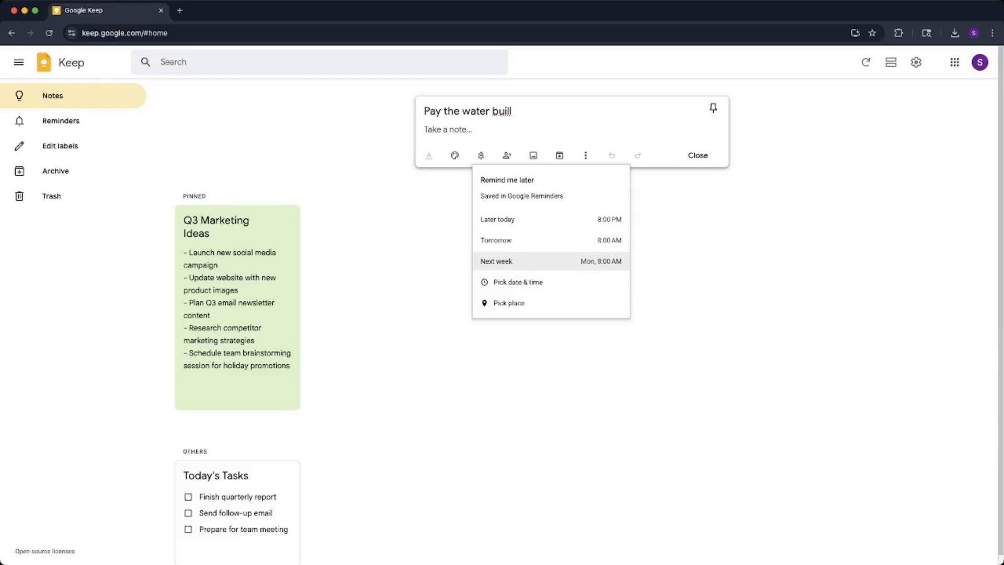
key("Return")
key("Escape")
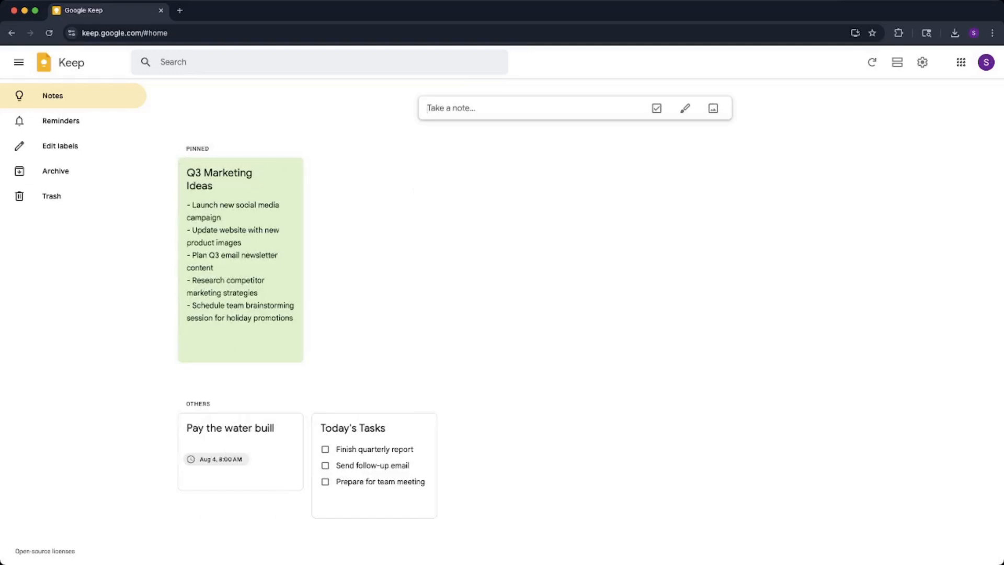
- Create a note titled "Future Projects" with the first body line "- Create a course to help people get simply productive"
key("c")
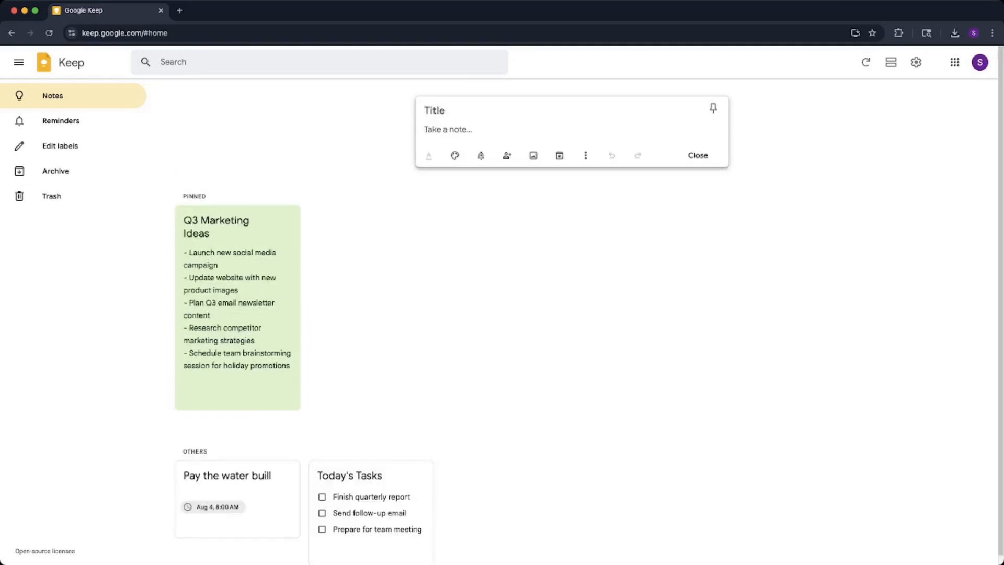
type("Future Projects")
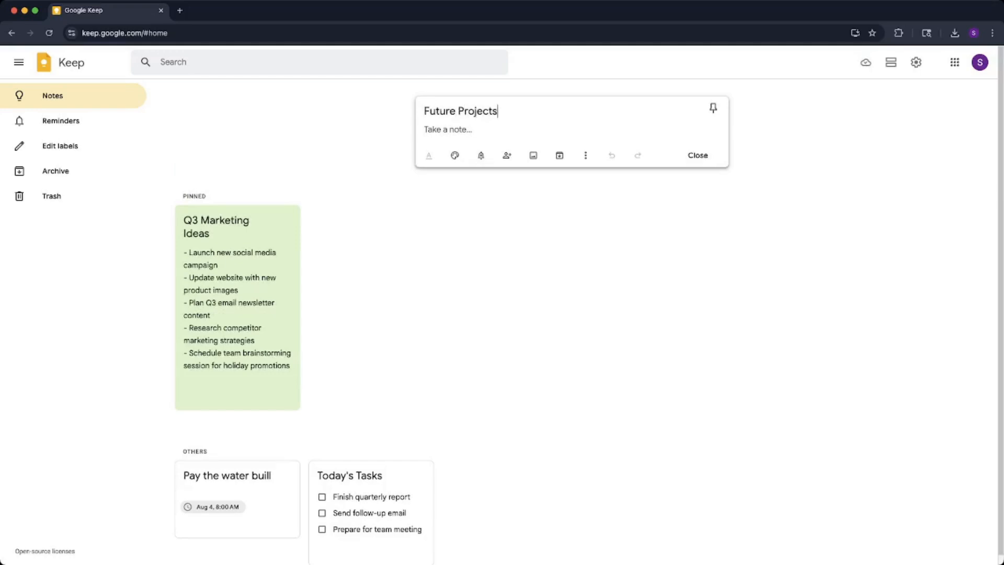
left_click(448, 129)
type("- Create a course to ehlp")
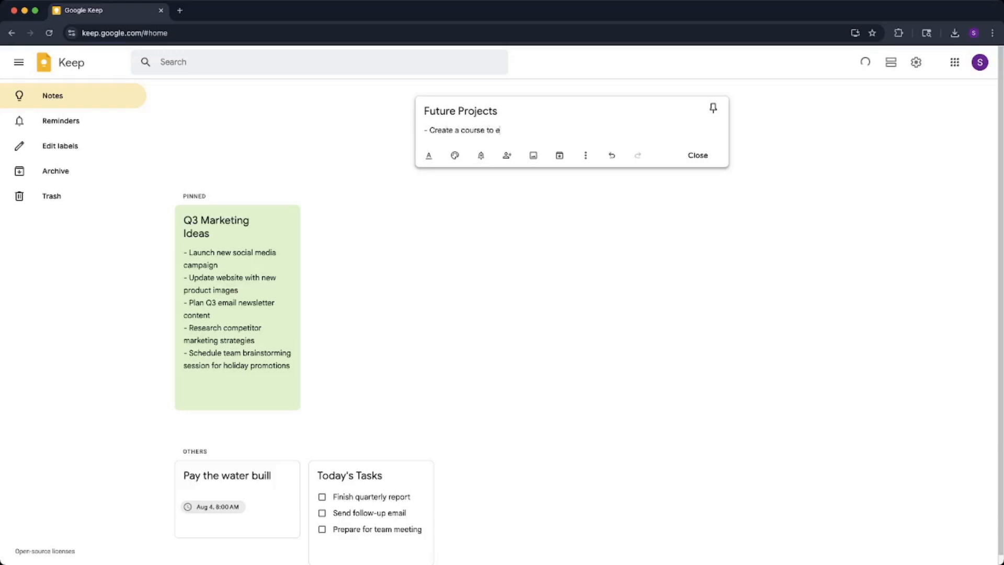
key("BackSpace")
key("BackSpace")
key("BackSpace")
key("BackSpace")
type("help people get simply productiv")
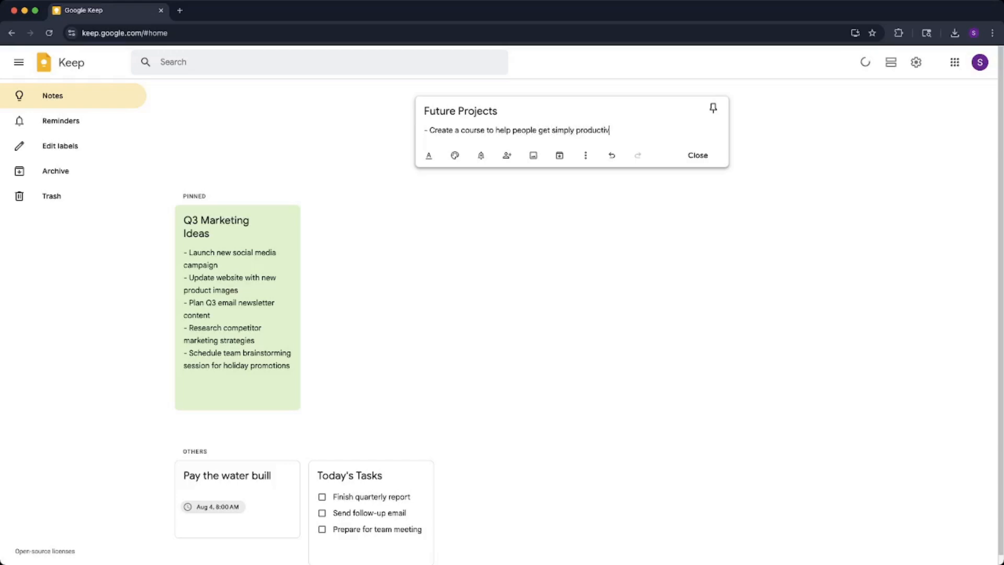
type("e")
- Add the line "- An application to help knowledge workers stay focused" and an empty "-" bullet to the Future Projects note, and close it
key("Return")
type("- ")
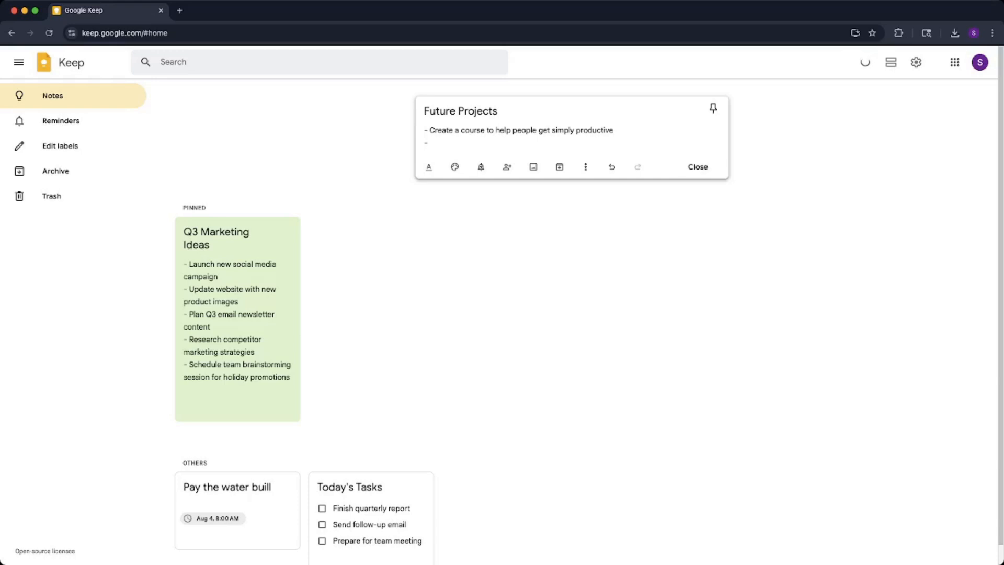
type("An application to help knowledge wor")
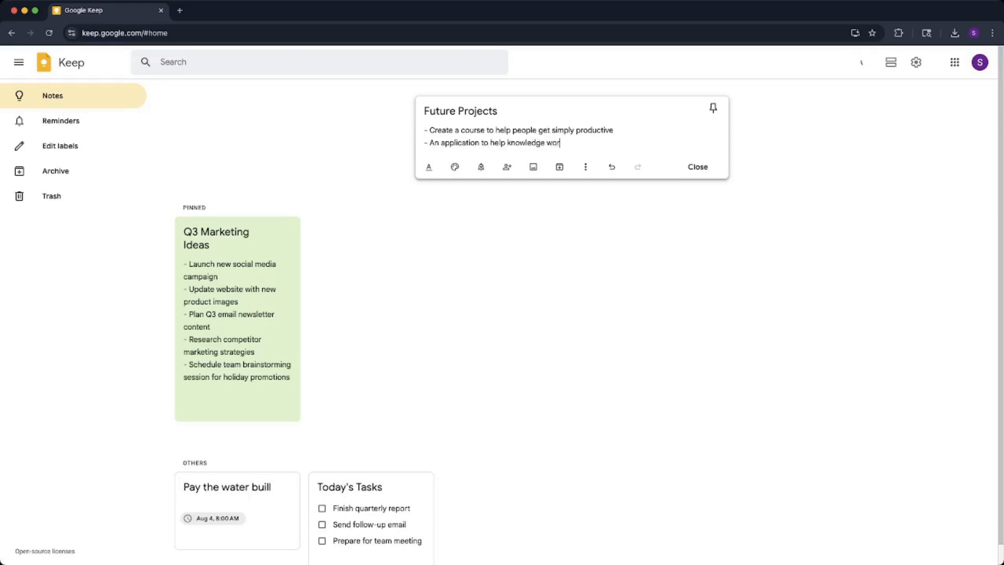
type("kers stay focused")
key("Return")
type("-")
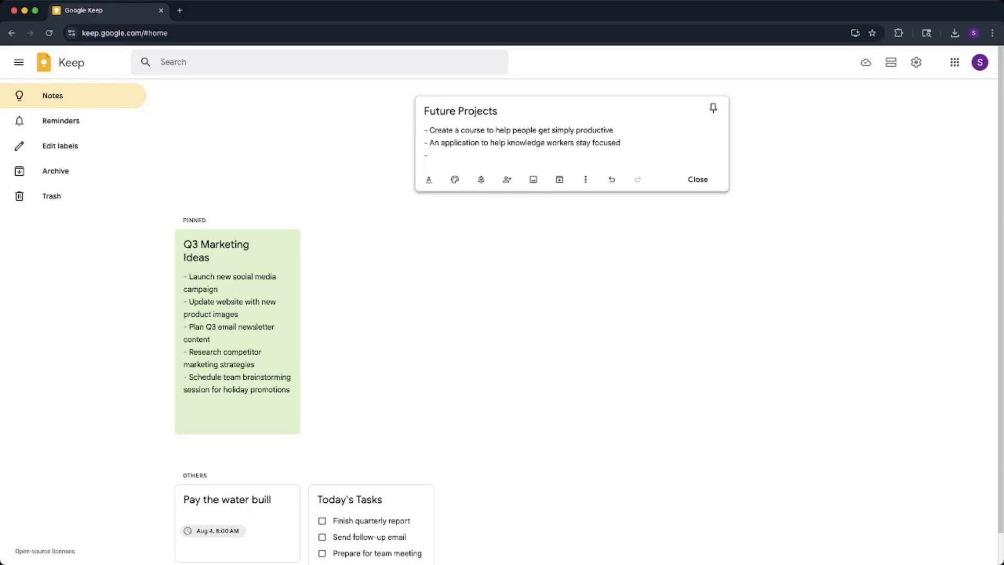
key("Escape")
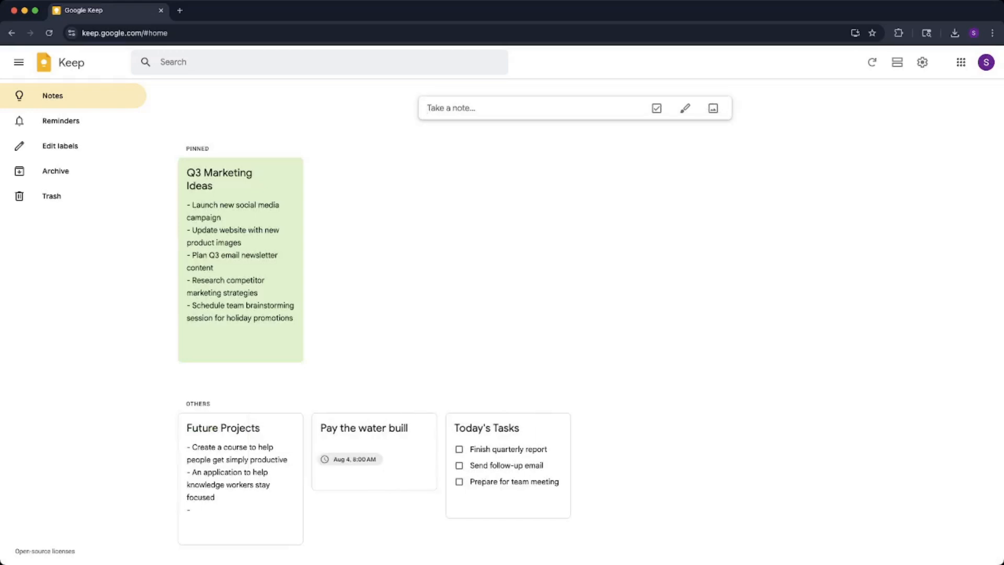
- Pin the Future Projects note and unpin the Q3 Marketing Ideas note
left_click(287, 423)
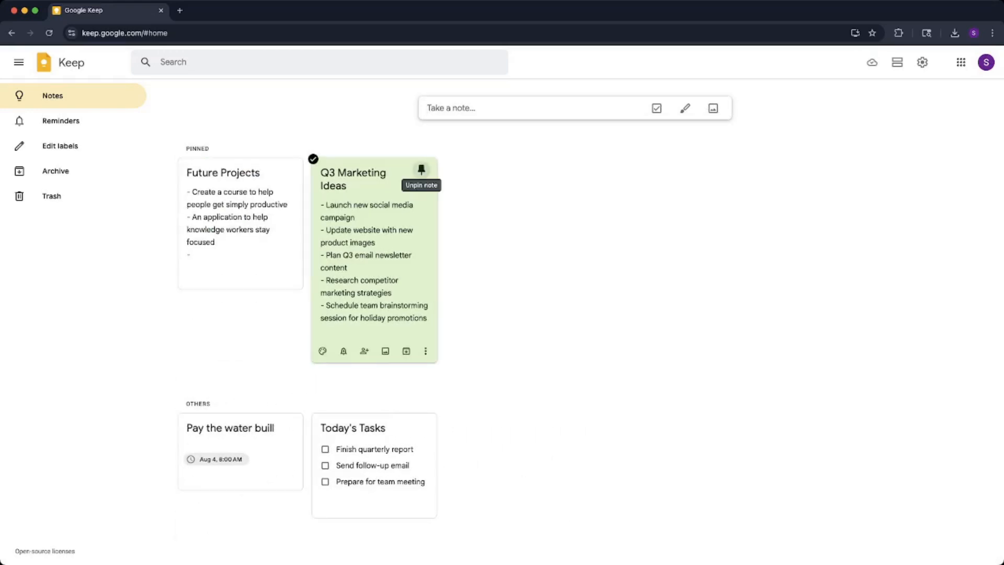
left_click(421, 169)
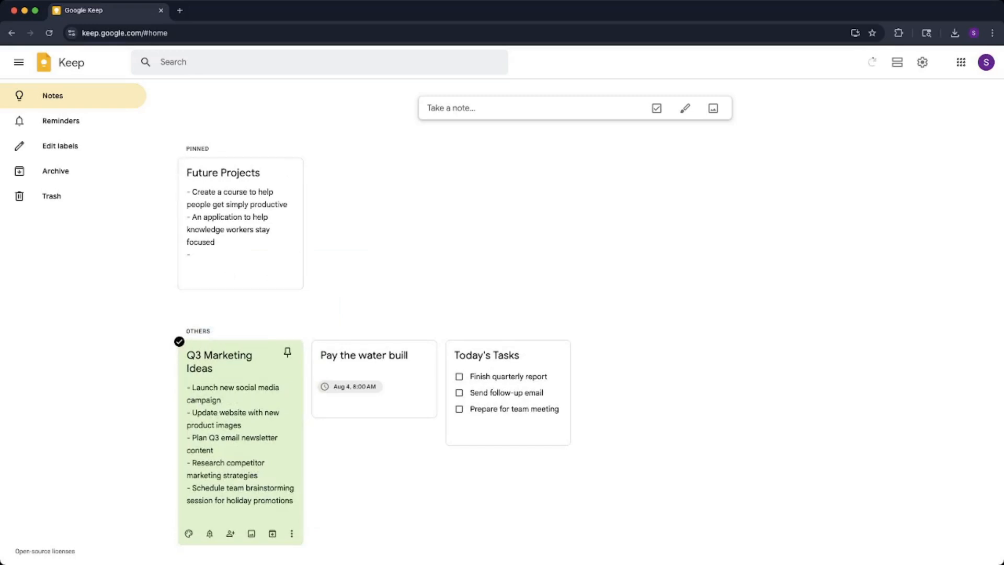
- Create a note titled "Grocery List" with the body lines "- Eggs", "- Milk" and "- Cheese"
key("c")
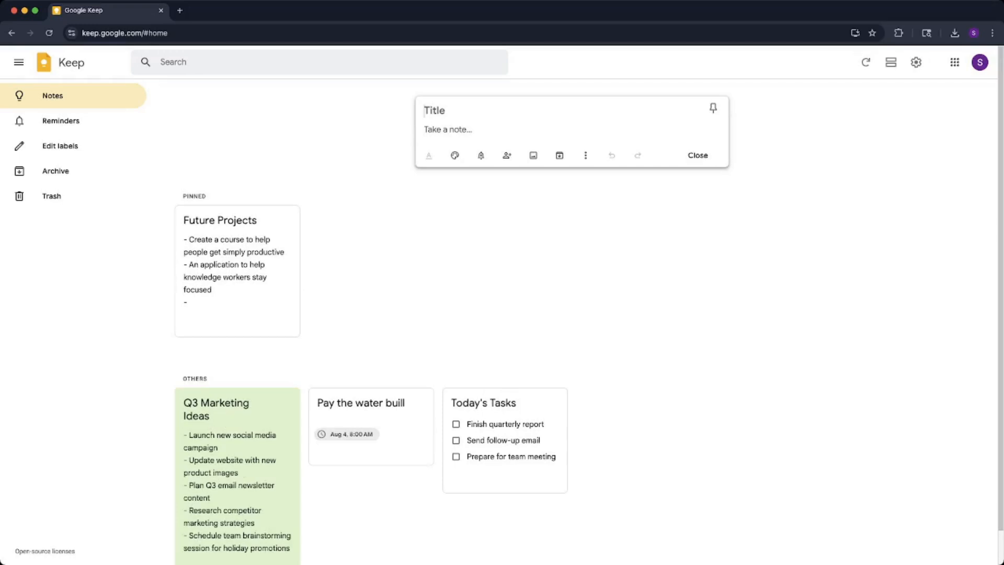
type("Grocery List")
key("Return")
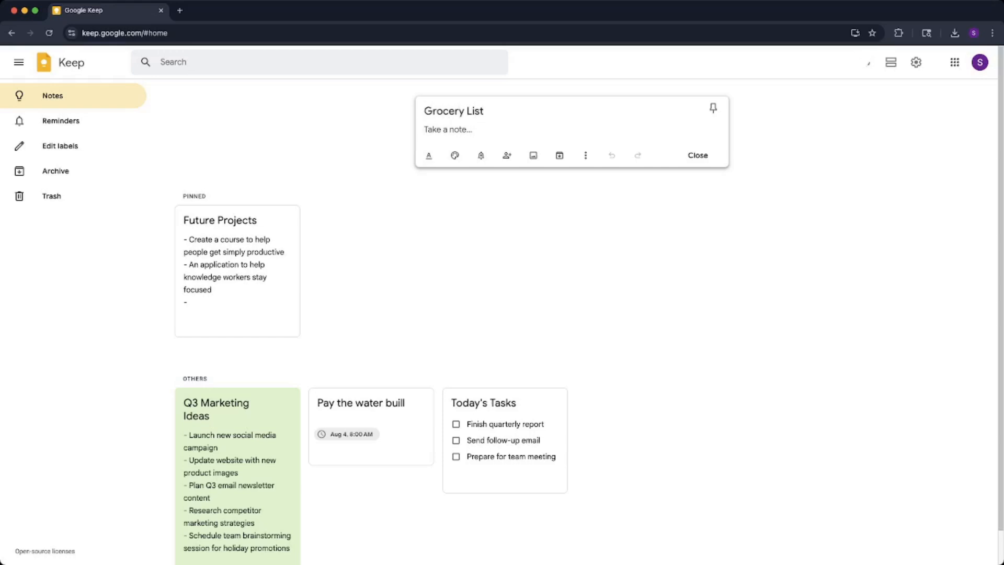
type("- Eggs")
key("Return")
type("- Milsk")
key("Return")
key("BackSpace")
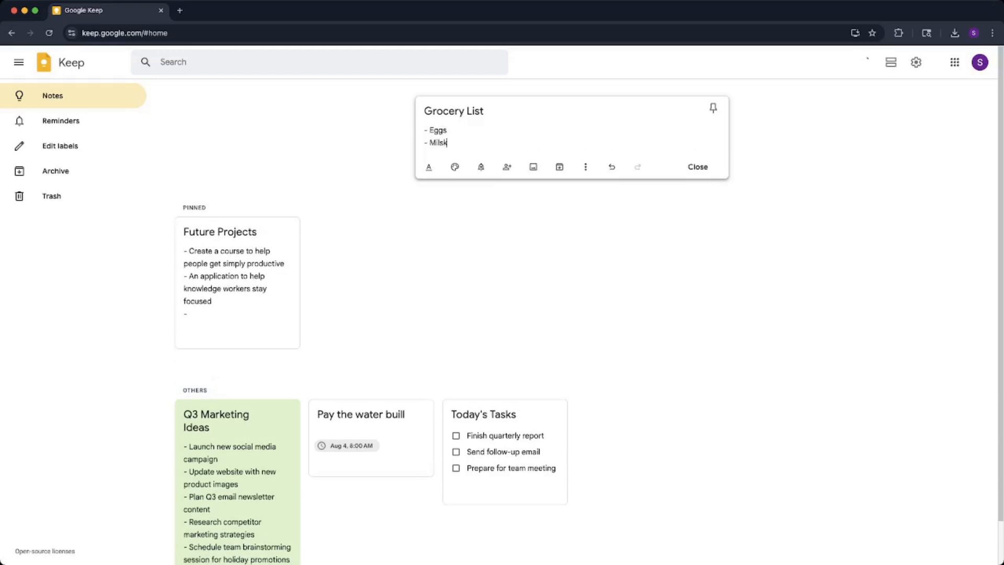
key("BackSpace")
key("BackSpace")
type("k")
key("Return")
type("- Ch")
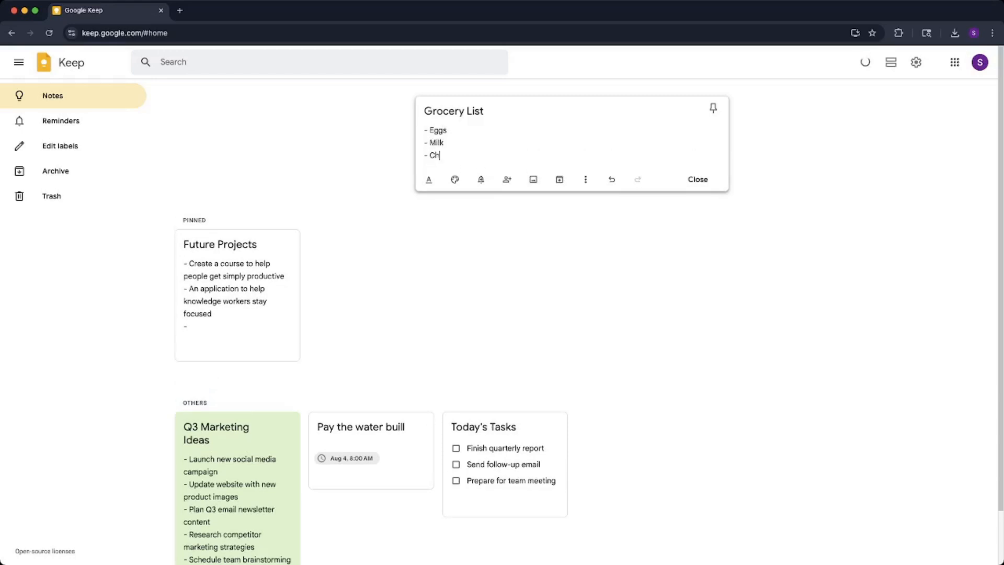
type("eese")
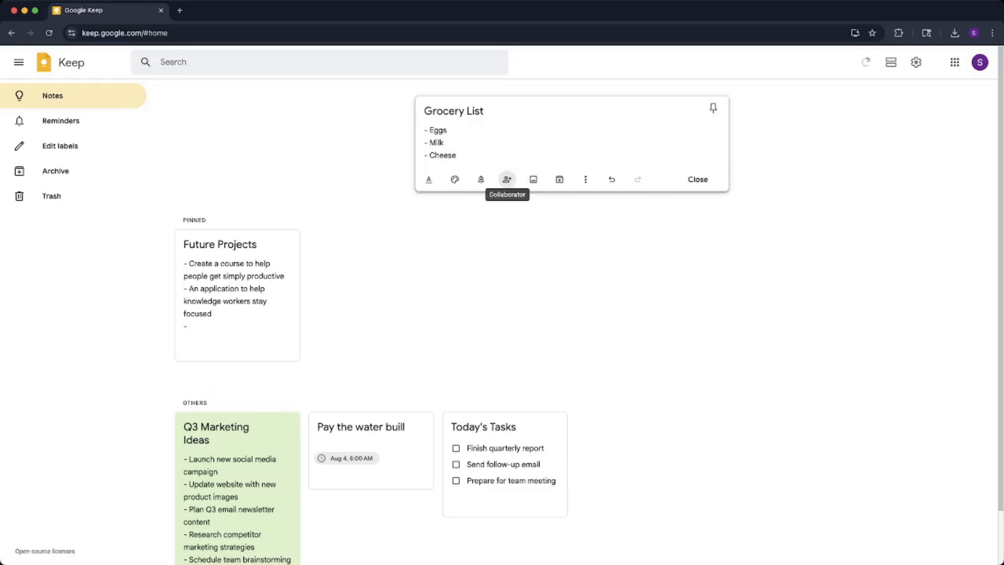
- View the collaborator options of the Grocery List note, cancel without sharing, and close the note
left_click(507, 180)
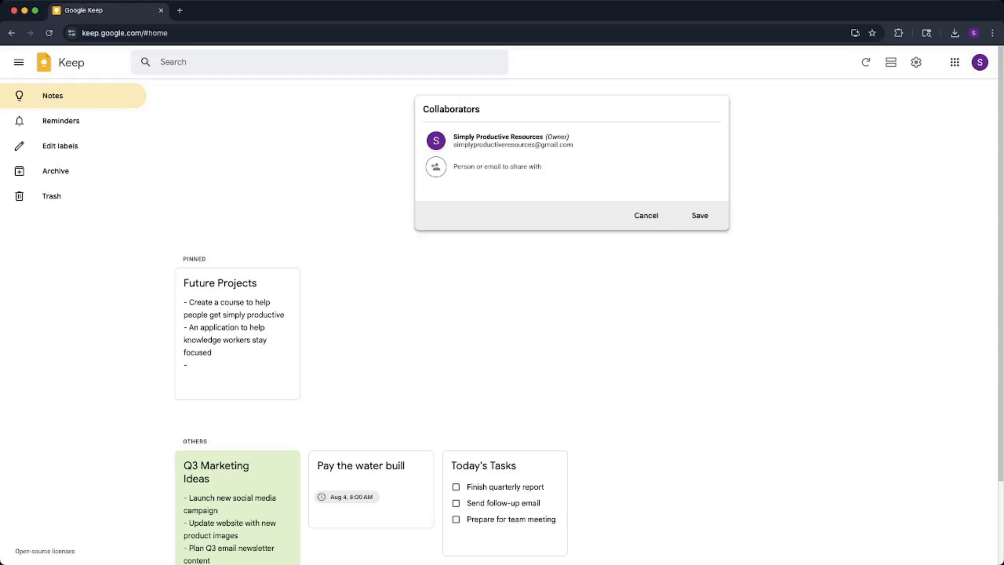
left_click(646, 216)
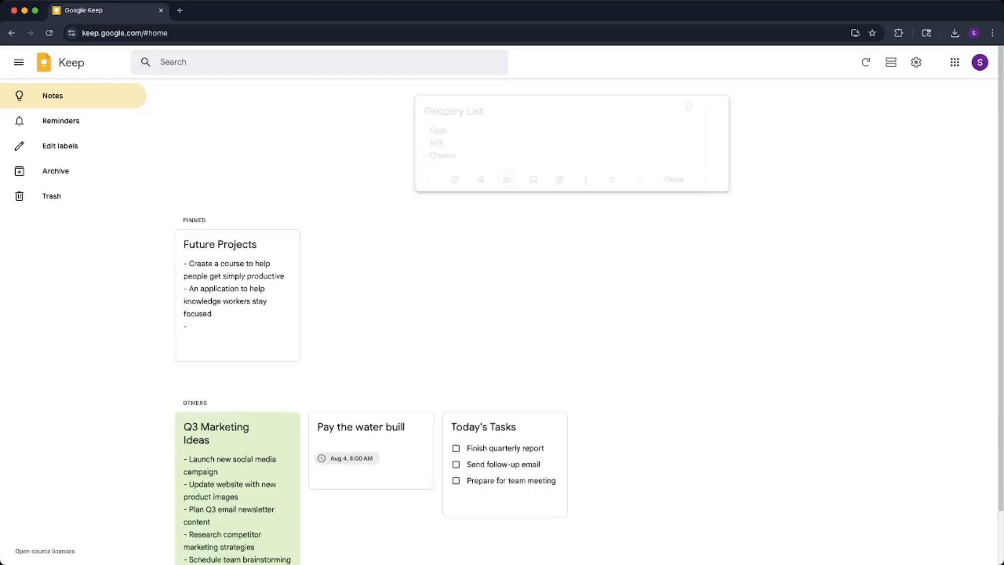
left_click(697, 179)
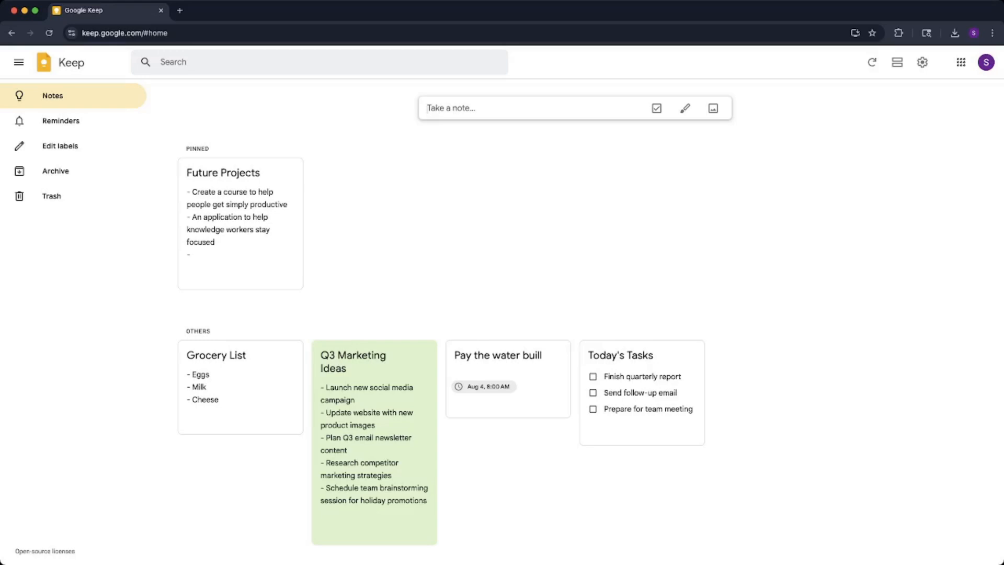
- Create a new note titled "Blog Post Outline: 5 Productivity Hacks" and move on to its body
left_click(427, 108)
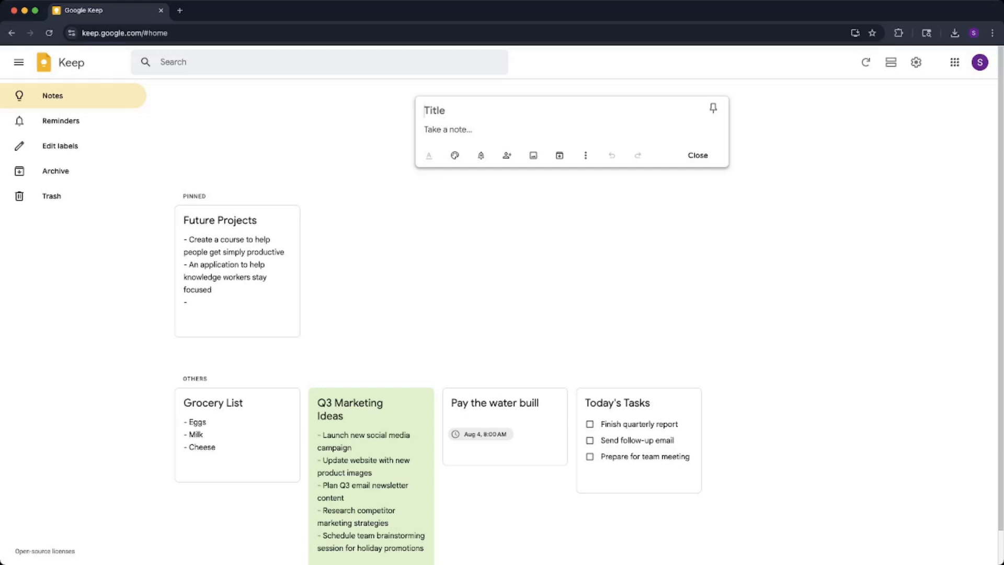
type("Blog Post Ou")
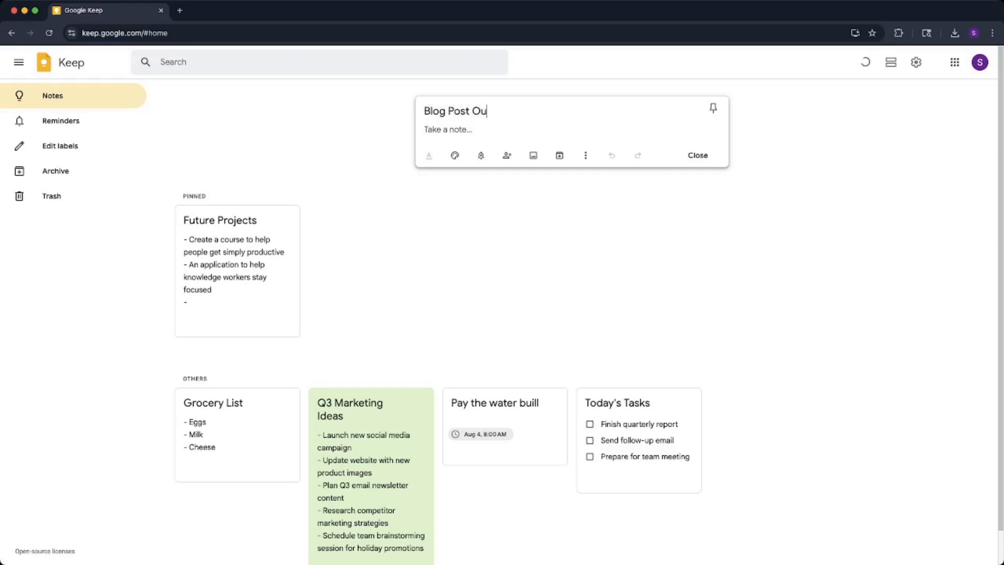
type("tline: 5 Producti")
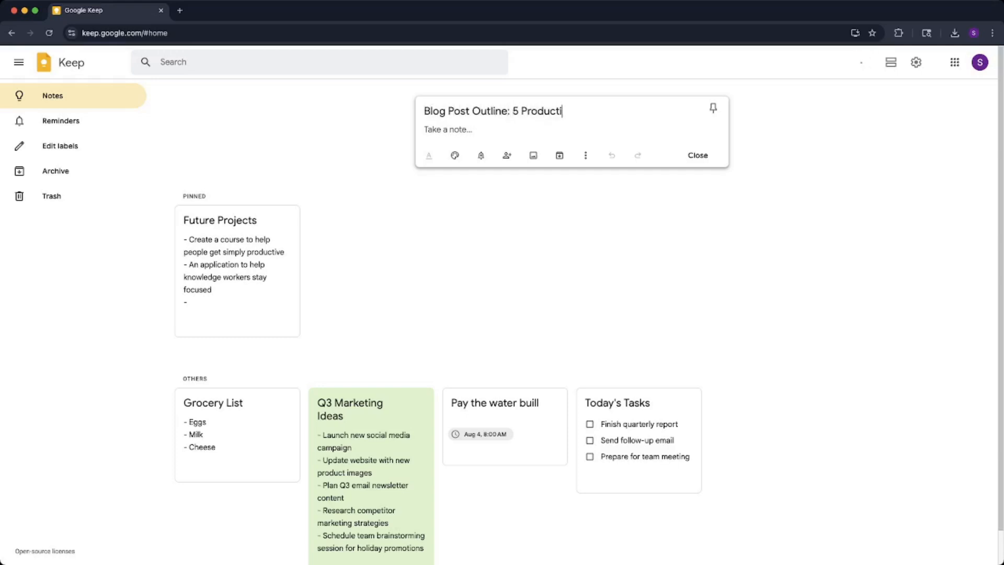
type("vity Hacks")
key("Tab")
- Paste the prepared outline with Introduction, Main Points (Hack 1 to 5) and Conclusion into the note body, and remove the trailing empty line
key("super+Tab")
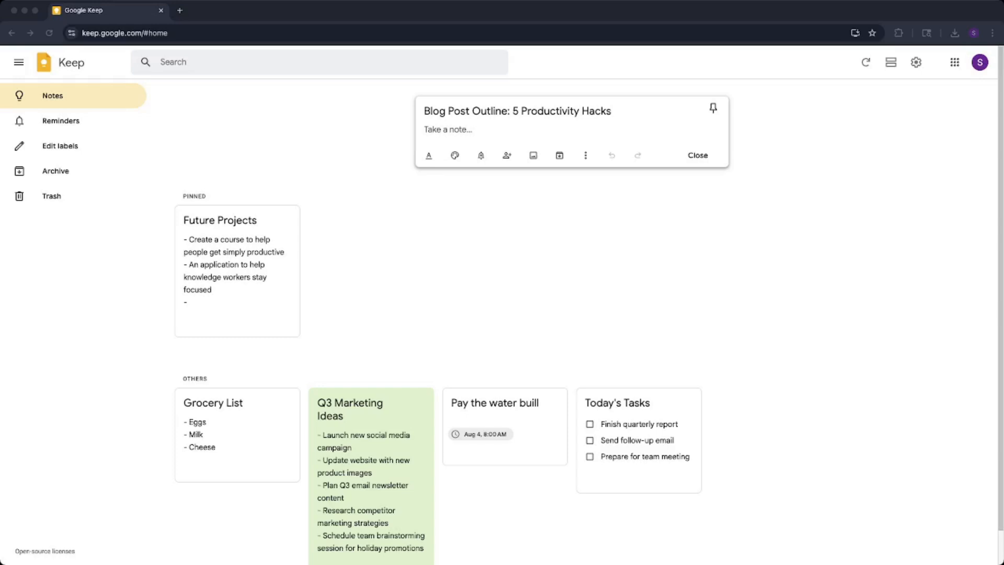
key("super+Tab")
type("Introduction: Briefly introduce the concept of productivity and why it's important. Hook the reader: \"Feeling overwhelmed? These 5 simple hacks can change your day.\" Introduce Google Keep as a valuable (and free!) tool. Main Points: Hack 1: The Power of Quick Notes. Explain how to capture ideas instantly with Google Keep, preventing mental clutter and forgotten thoughts. Hack 2: Master Your To-Do Lists. Show how to create interactive checklists in Keep, emphasizing the satisfaction of checking off tasks. Hack 3: Streamline with Smart Reminders. Discuss using time- and location-based reminders in Keep for important tasks. Hack 4: Collaborate Seamlessly. Highlight Keep's shared list feature for teamwork and family organization (e.g., grocery lists). Hack 5: Organize Like a Pro with Labels & Search. Explain how labels and the powerful search function help manage a growing collection of notes. Conclusion: Reiterate the benefits of using Google Keep for productivity. Encourage readers to try these hacks for themselves. Call to action: \"What are your favorite productivity hacks? Share in the comments!\"")
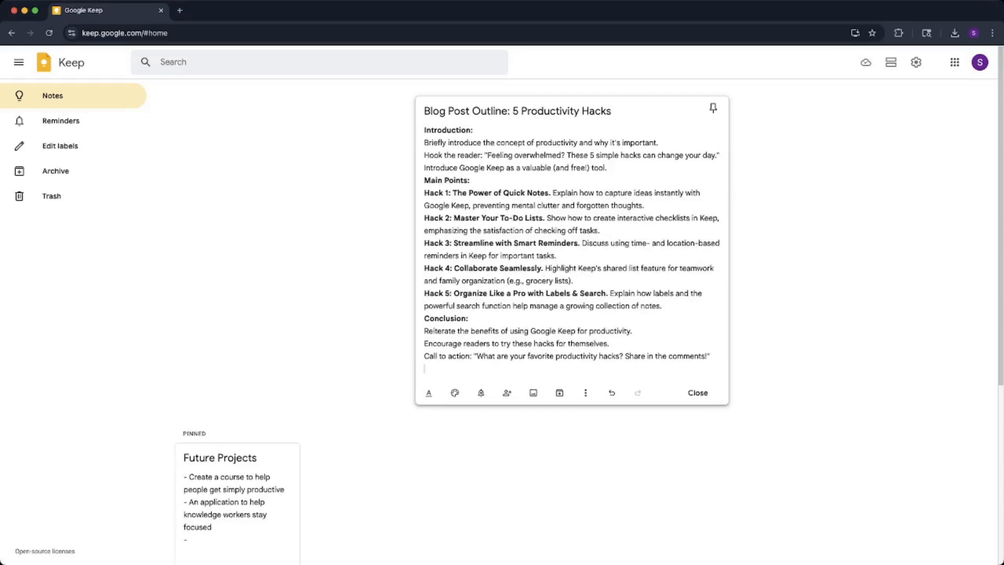
key("BackSpace")
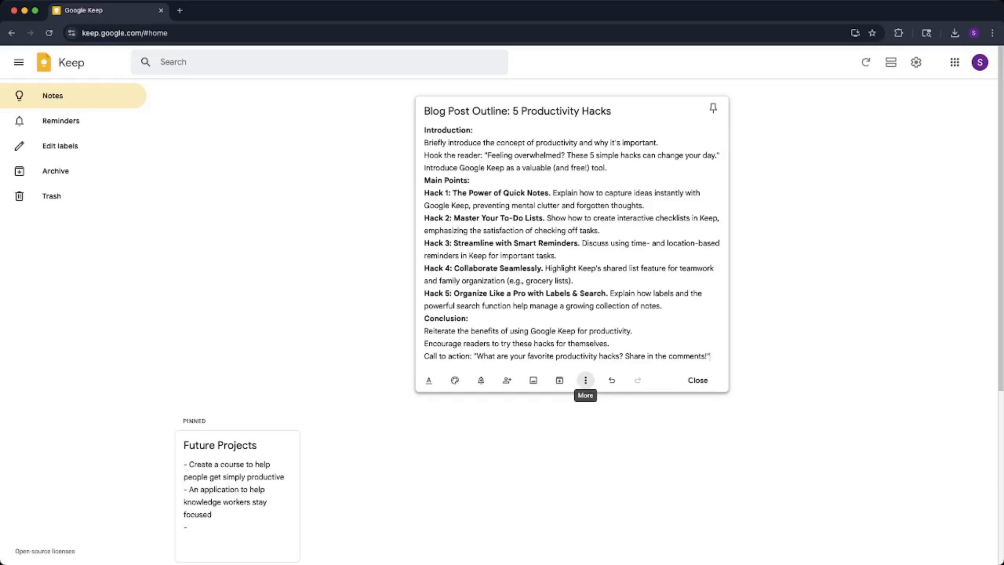
- Copy the blog post outline note to Google Docs, open the resulting document to view it, and close its tab
left_click(585, 380)
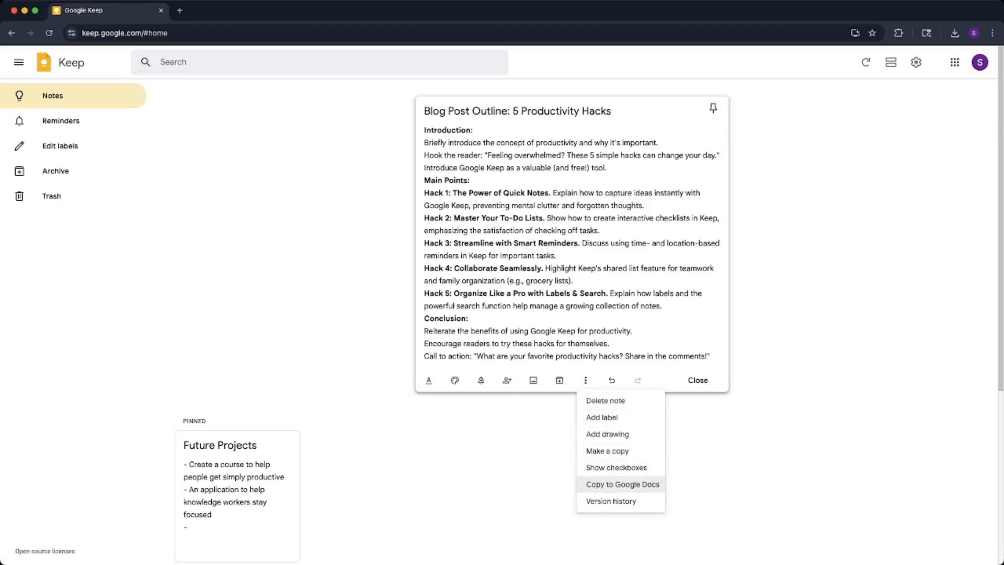
left_click(622, 484)
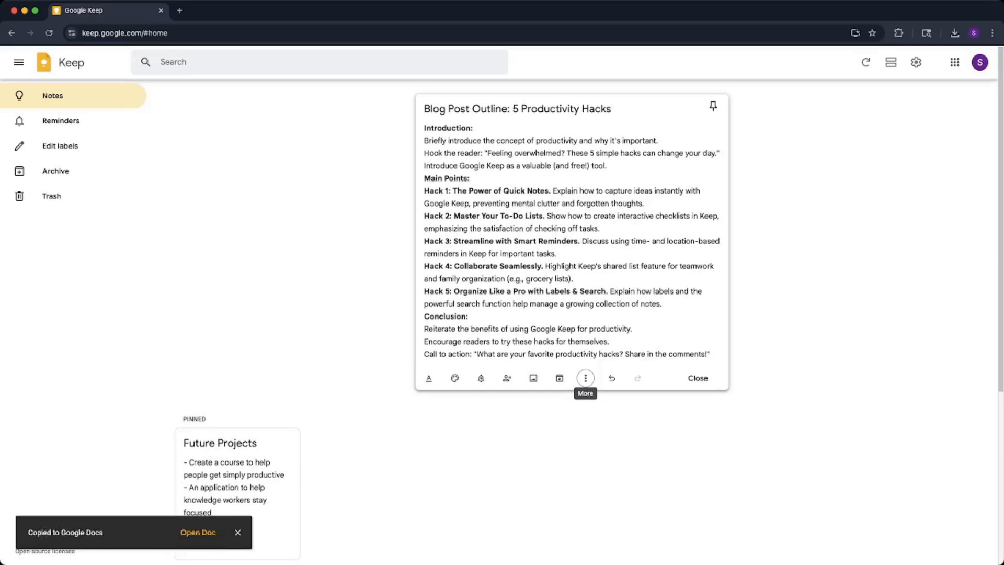
left_click(198, 532)
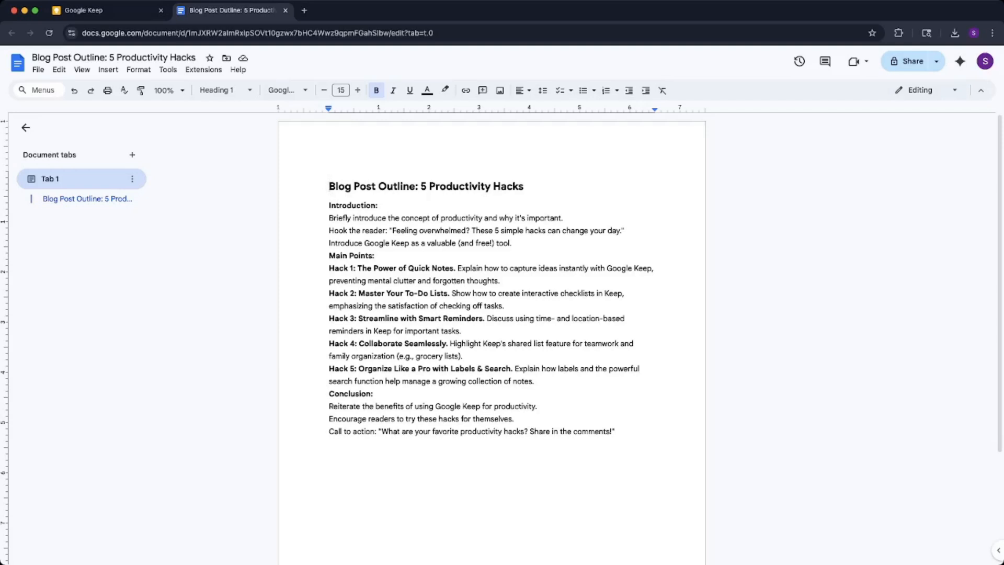
key("super+w")
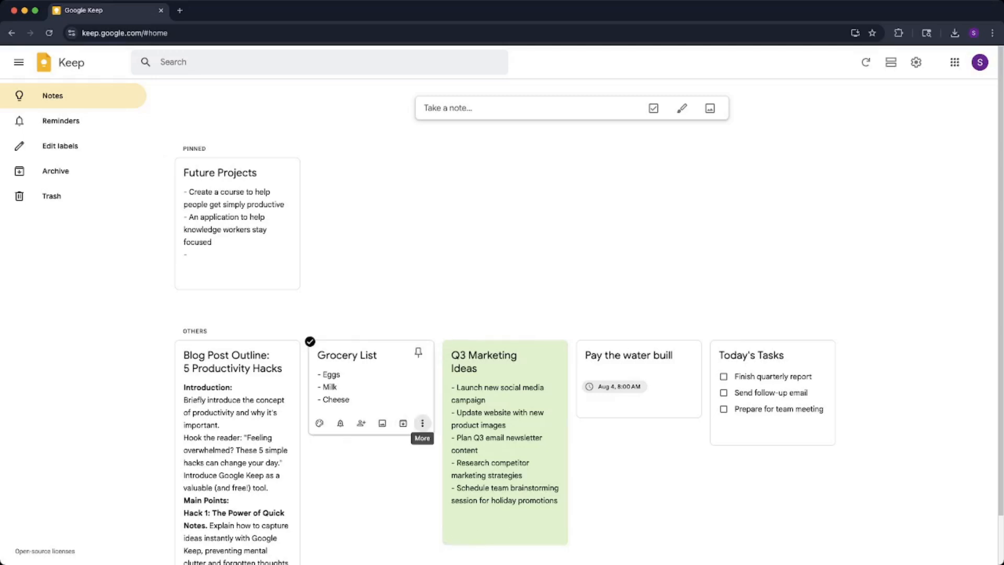
- Create a new label "Home" on the Grocery List note
left_click(422, 423)
left_click(442, 460)
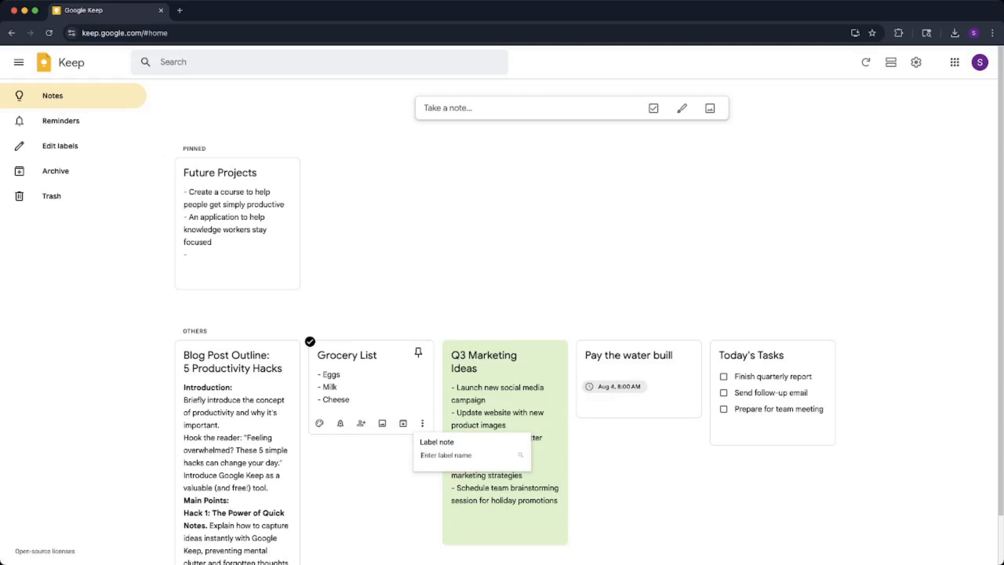
type("Home")
key("Return")
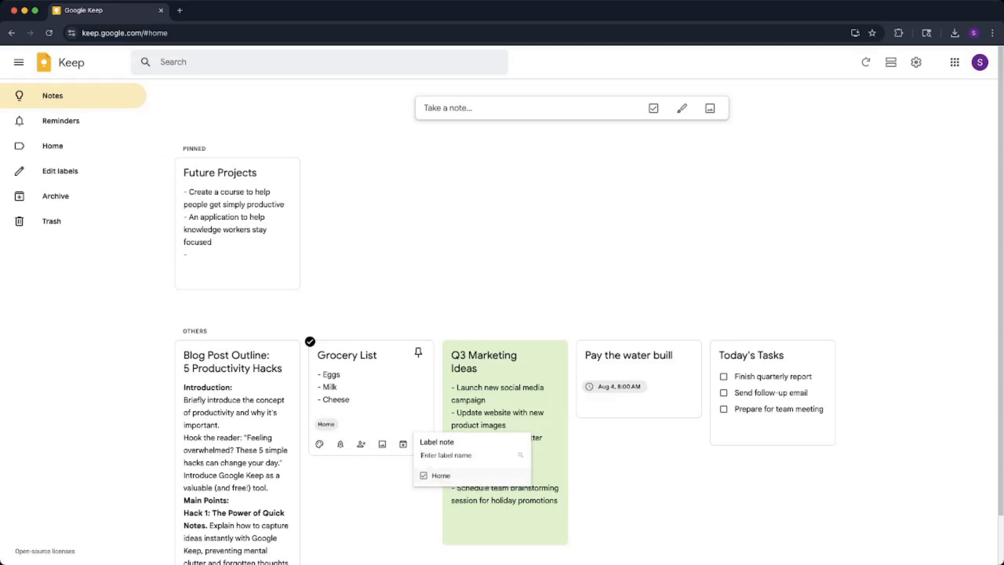
- Open the water payment note and correct its title to "Pay the water bill"
left_click(639, 369)
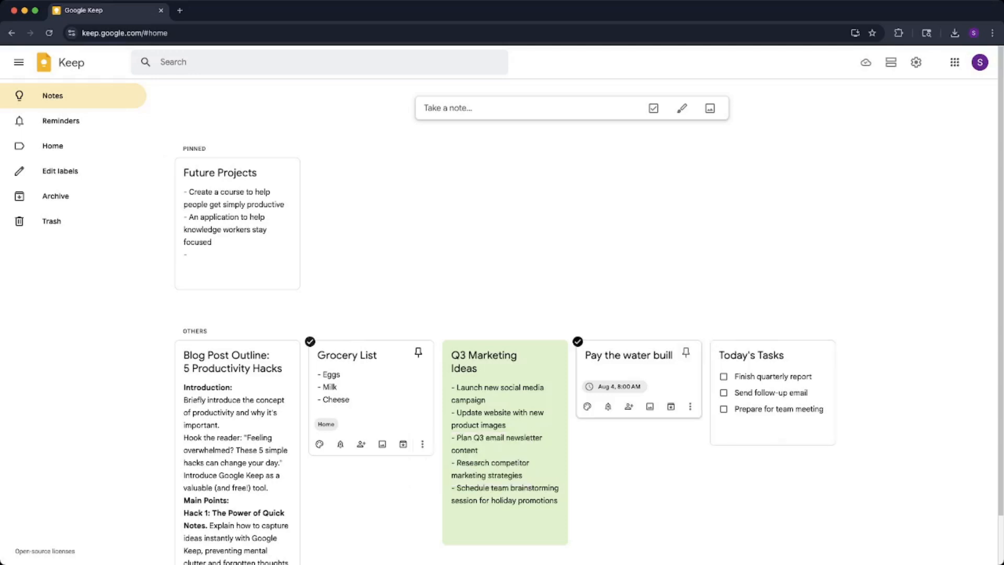
double_click(431, 188)
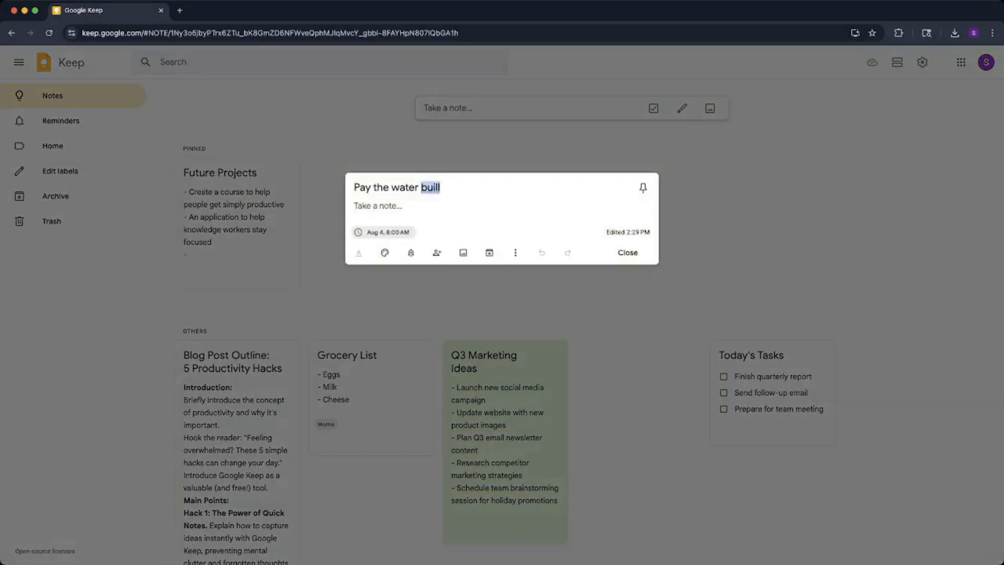
type("bill")
- Assign the existing Home label to the "Pay the water bill" note and close the note
left_click(515, 252)
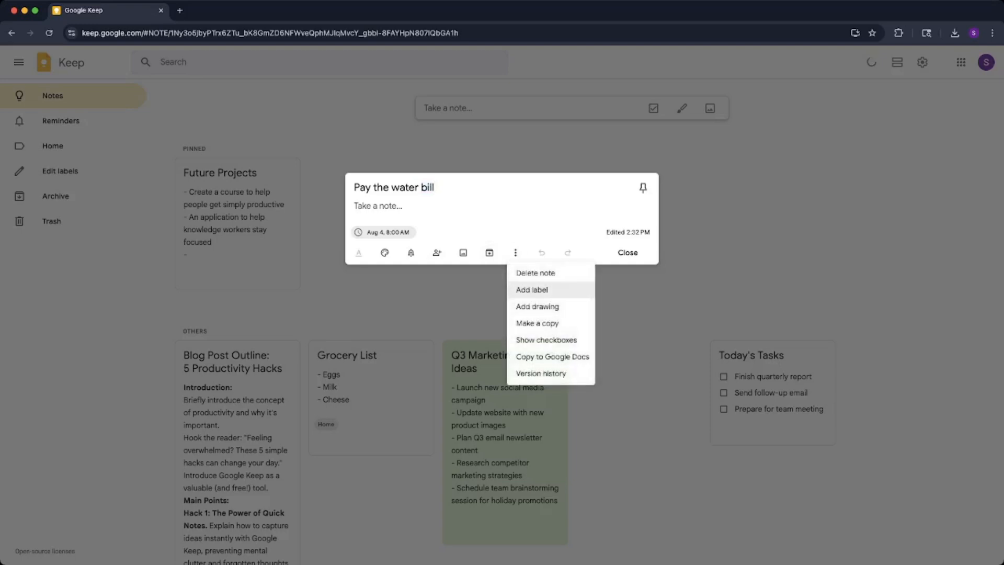
left_click(531, 289)
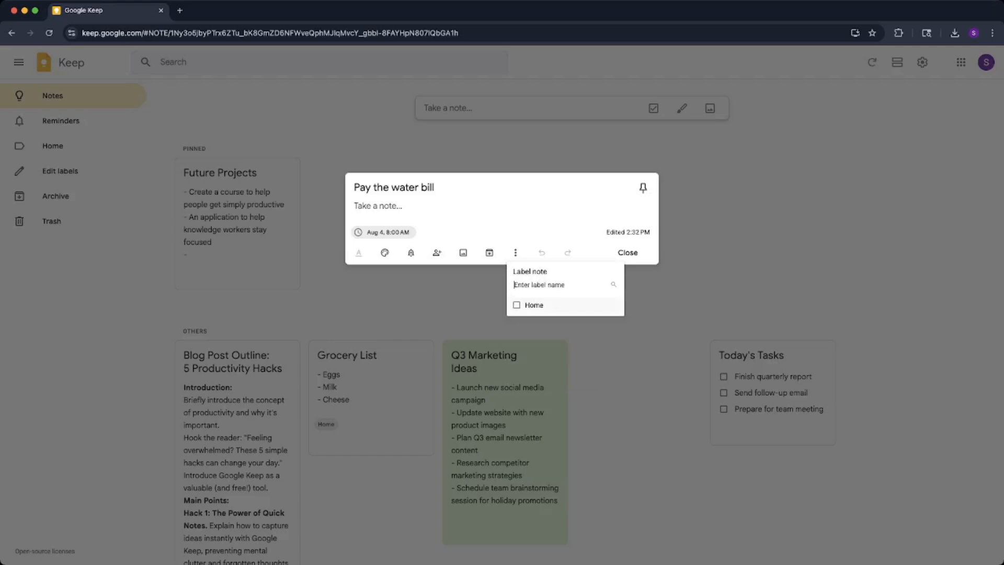
left_click(517, 305)
left_click(612, 366)
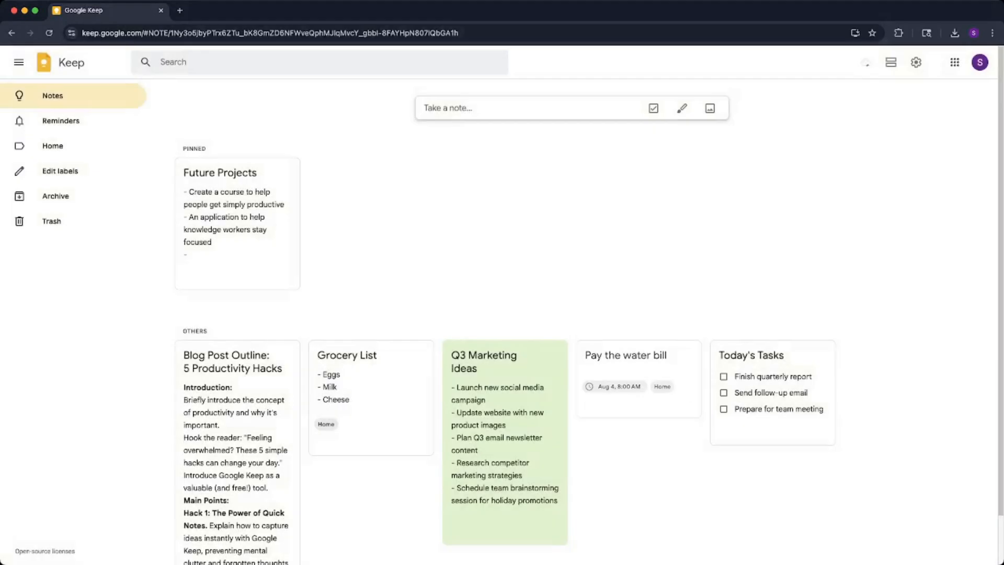
- Create a new label "Work" on the "Blog Post Outline: 5 Productivity Hacks" note
left_click(176, 341)
scroll(236, 397, "down", 1)
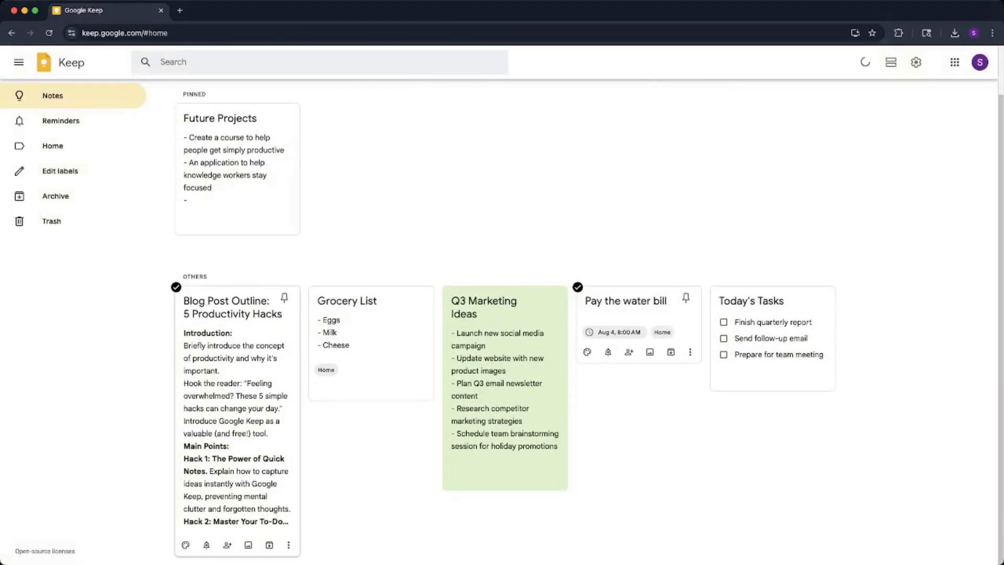
left_click(288, 544)
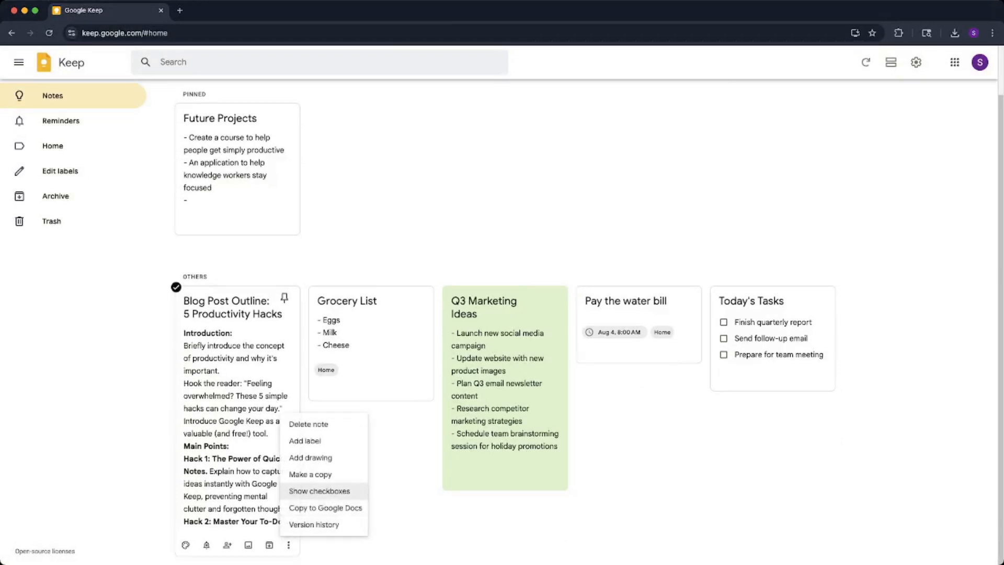
left_click(306, 440)
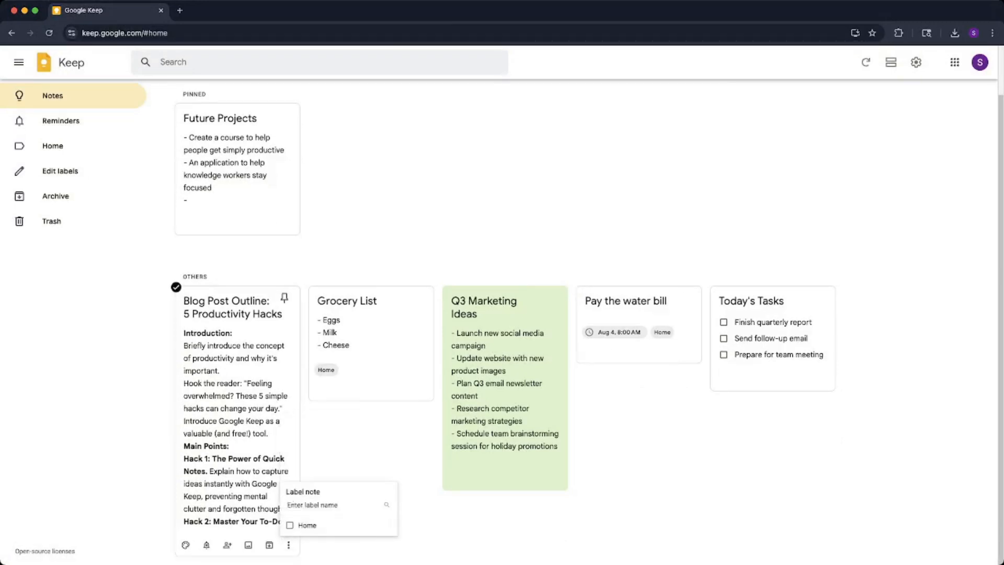
type("Work")
key("Return")
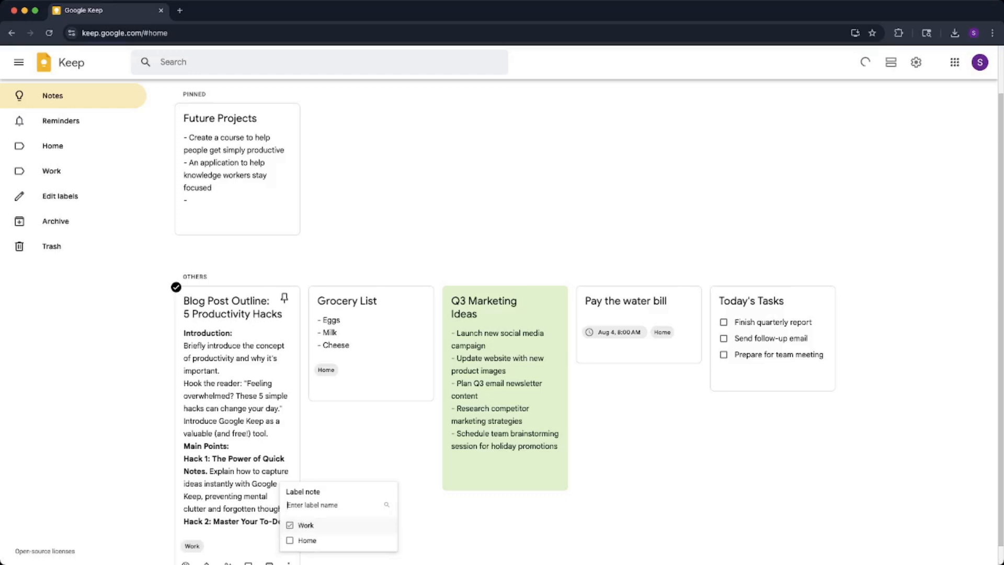
- Create a new label "Personal" on the pinned Future Projects note and close the label list
left_click(360, 230)
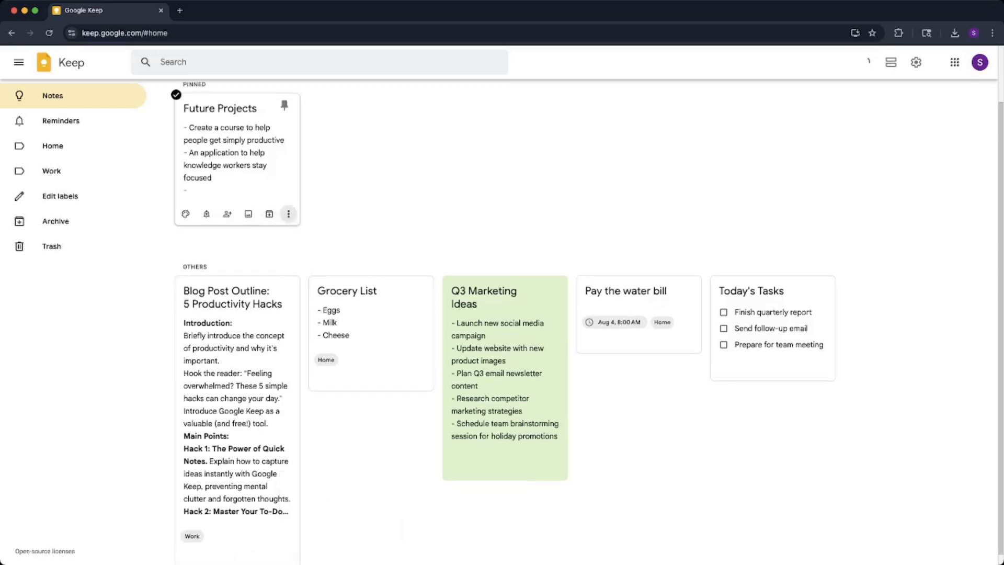
left_click(288, 214)
left_click(303, 251)
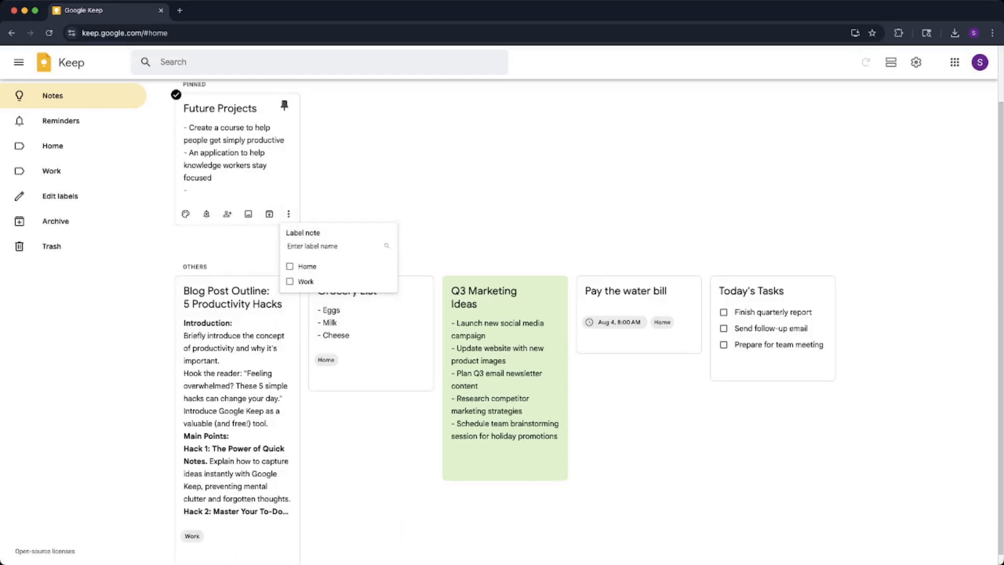
type("Personal")
key("Return")
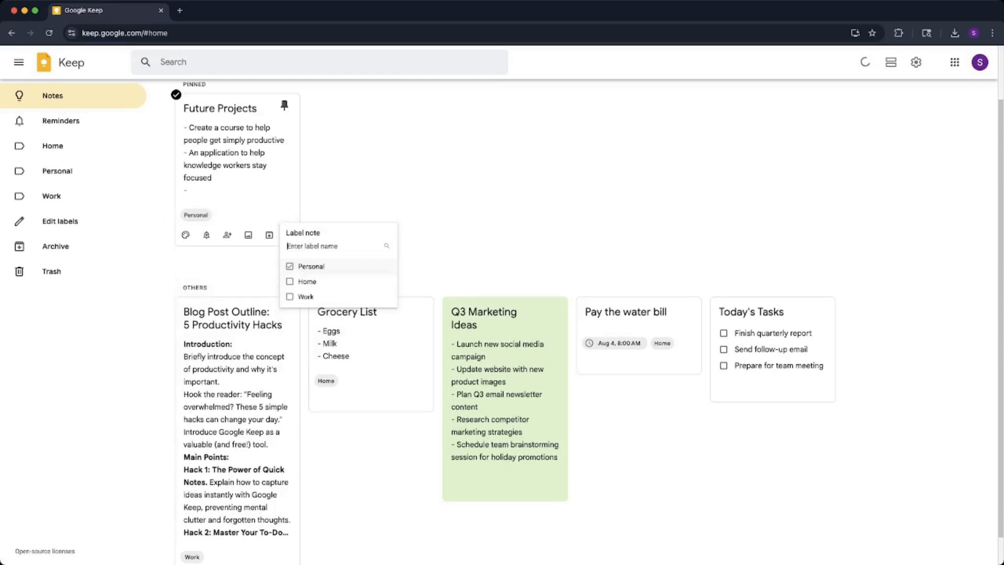
key("Escape")
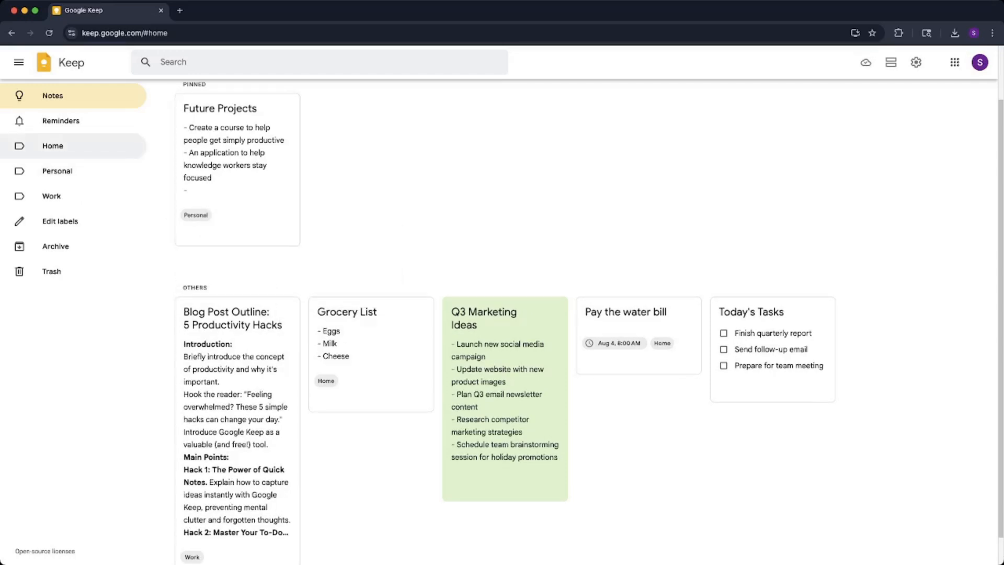
- View the notes filtered by the Work, Personal and Home labels and by reminders, ending on all notes
left_click(73, 195)
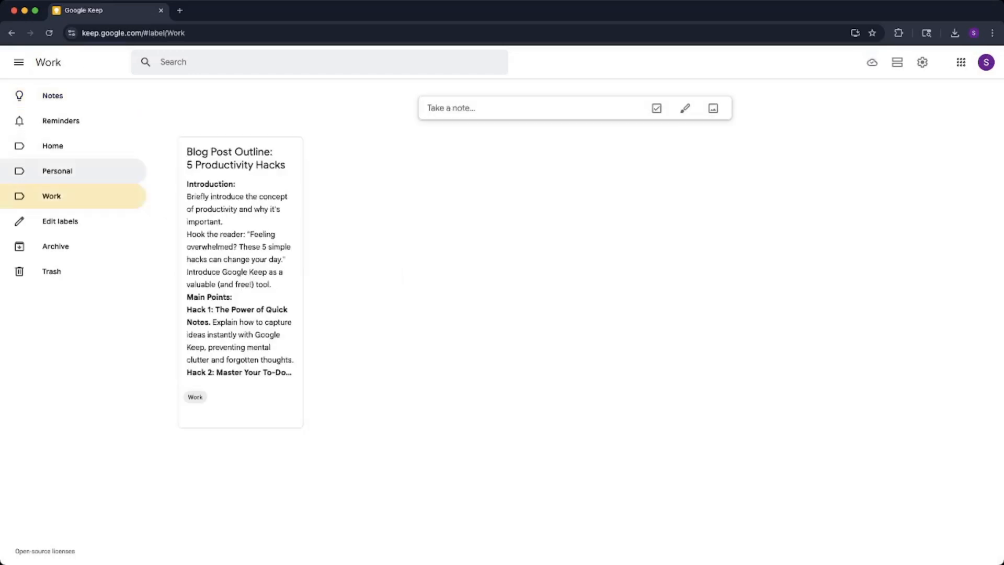
left_click(73, 170)
left_click(73, 145)
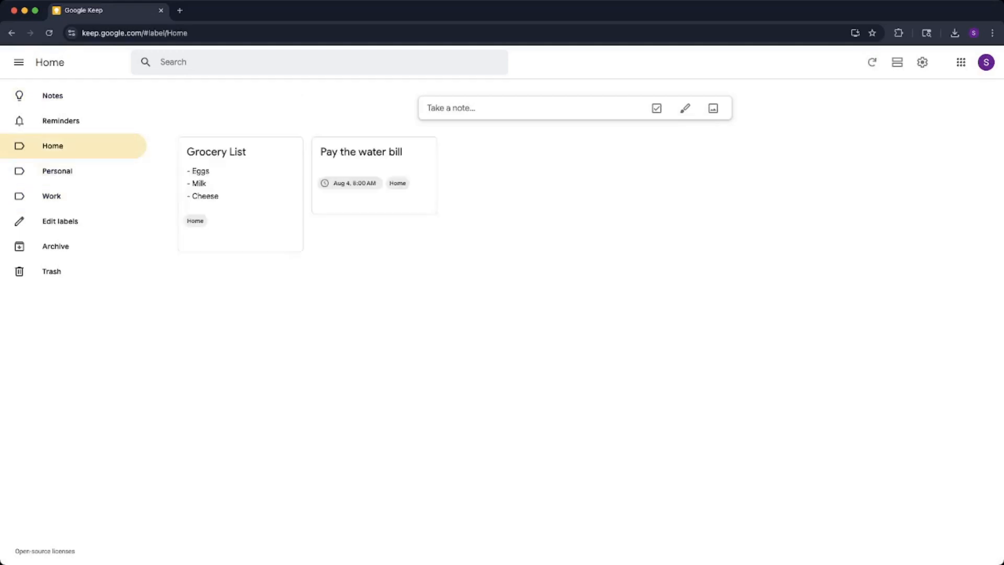
left_click(73, 120)
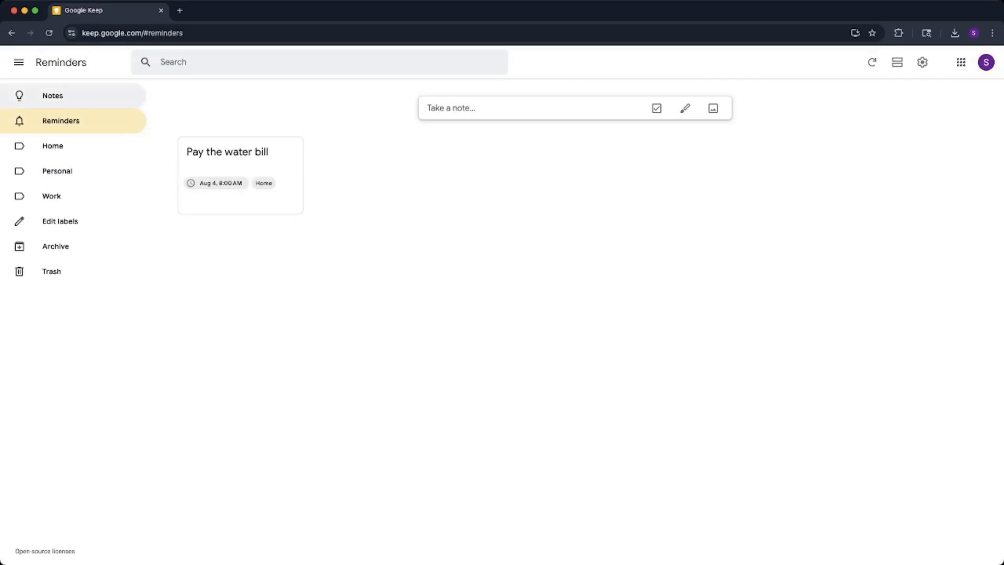
left_click(73, 95)
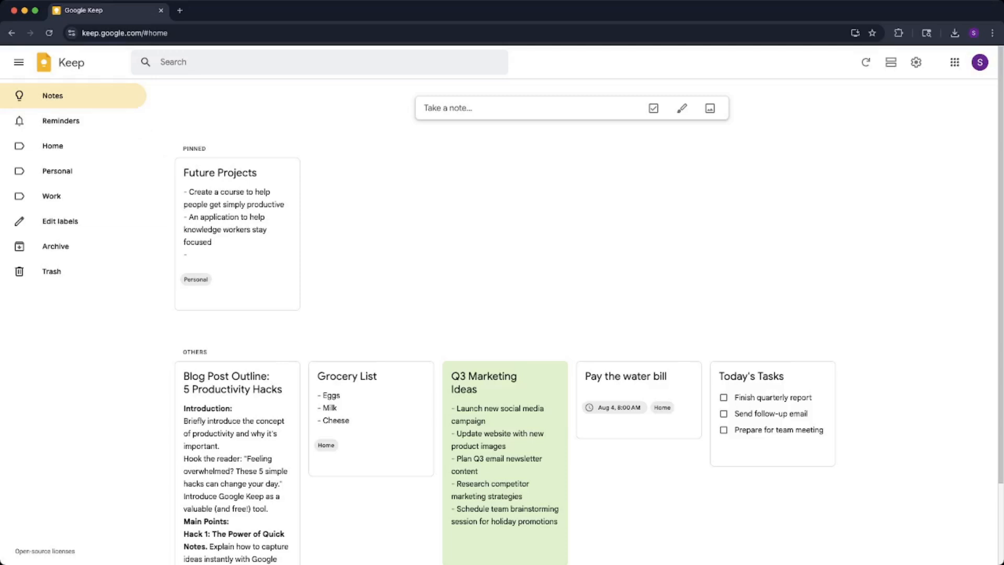
- Search the notes for "marketing"
left_click(261, 62)
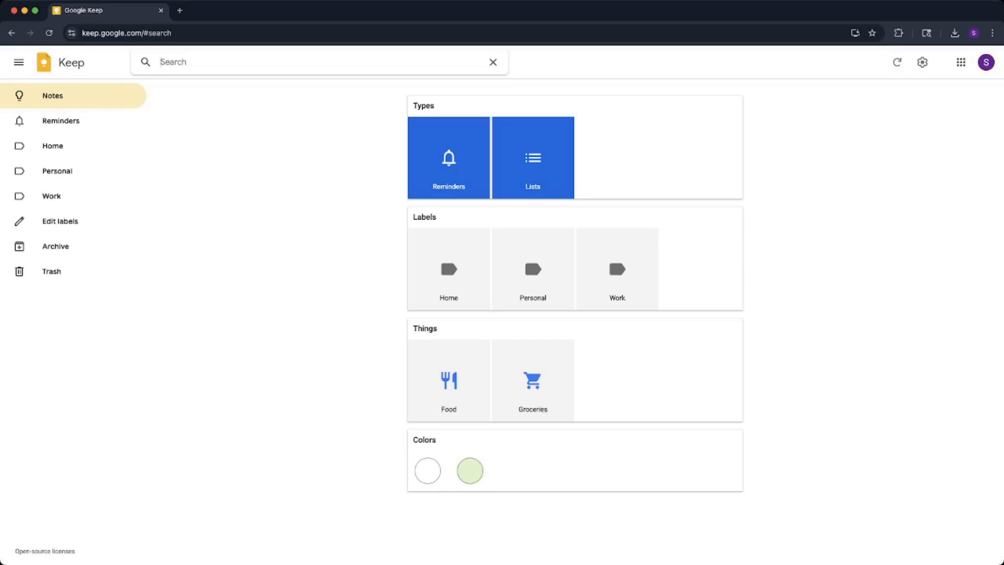
type("mak")
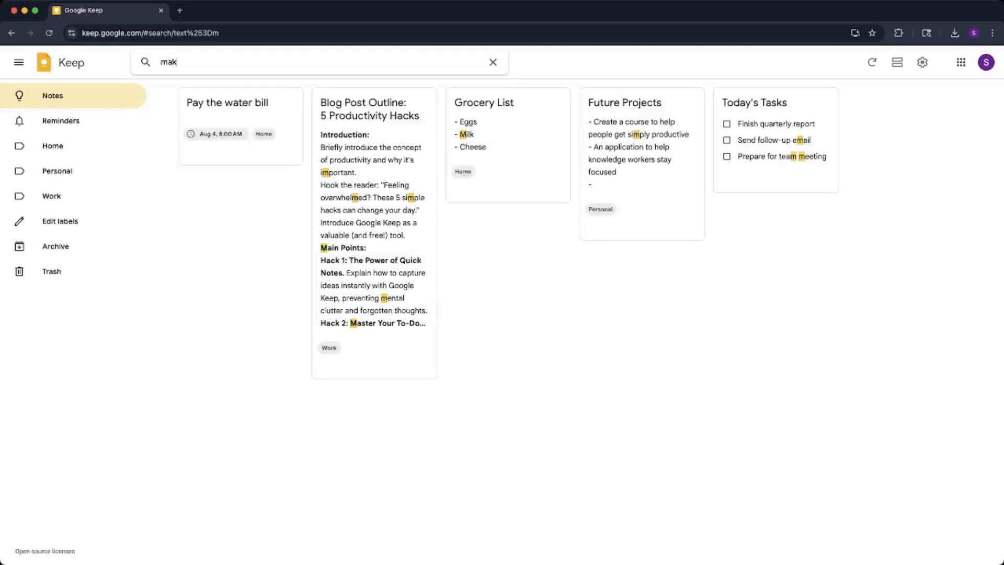
key("BackSpace")
type("rketing")
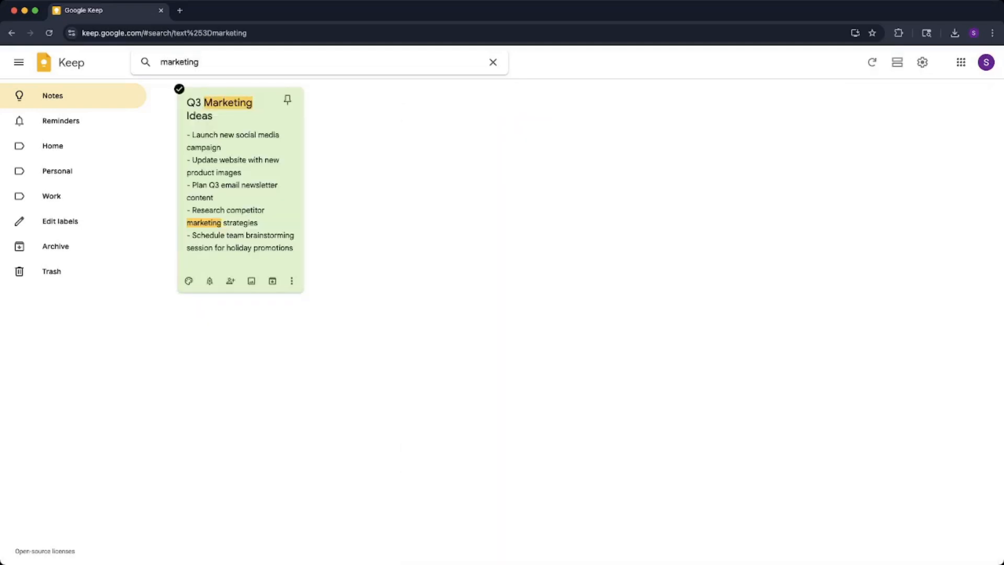
- Replace the search term with "grocery" to find the matching notes
key("super+a")
type("groc")
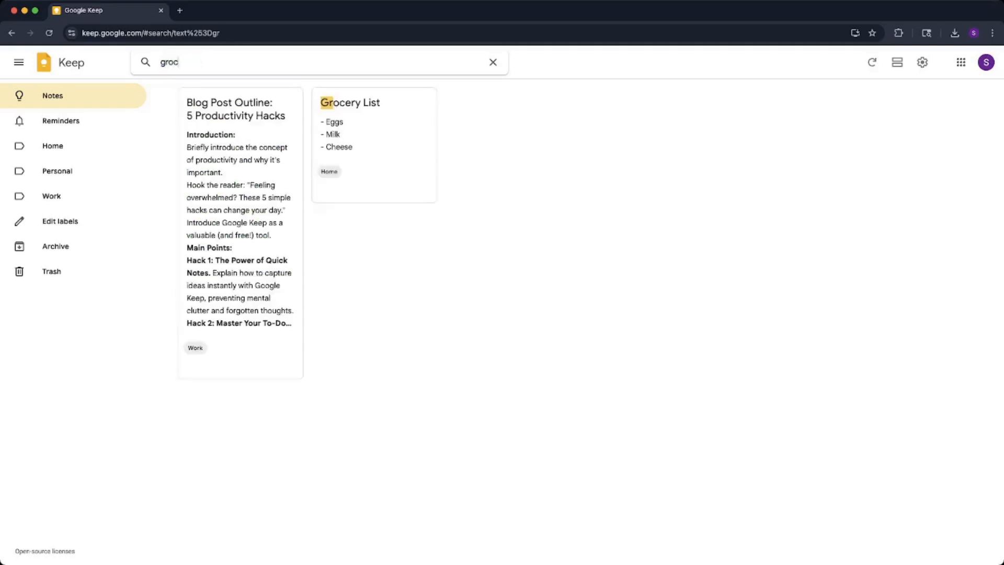
type("ery")
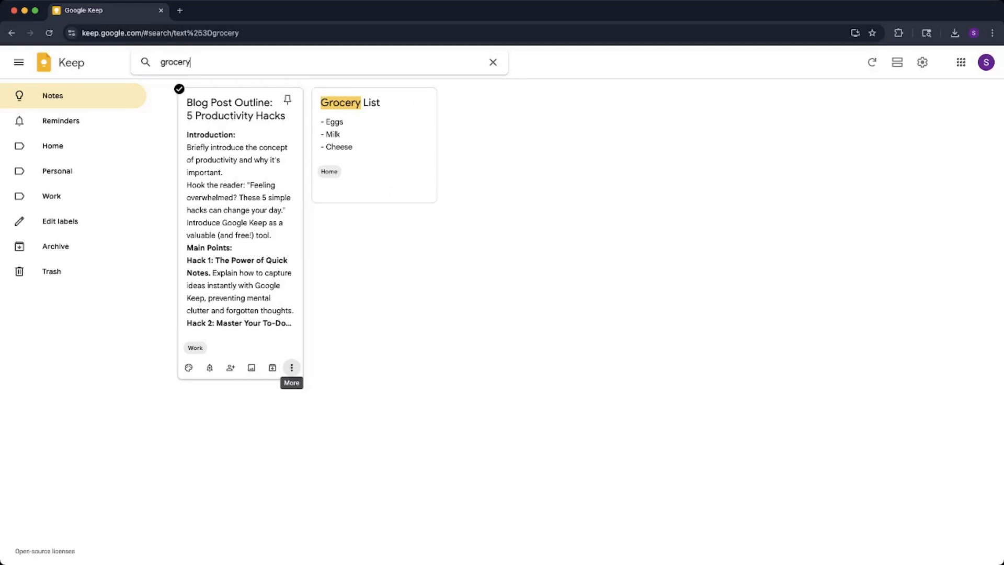
left_click(291, 367)
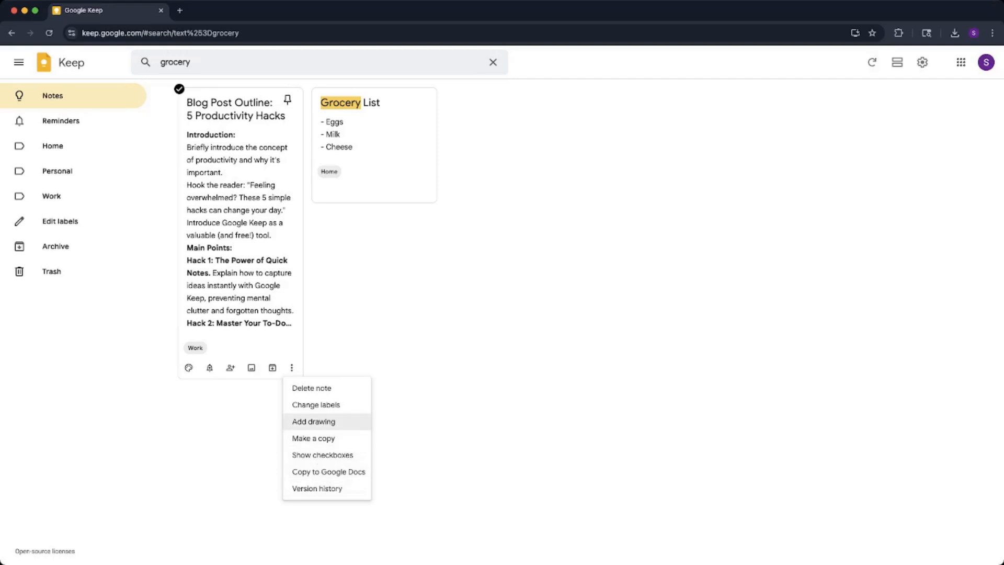
left_click(408, 361)
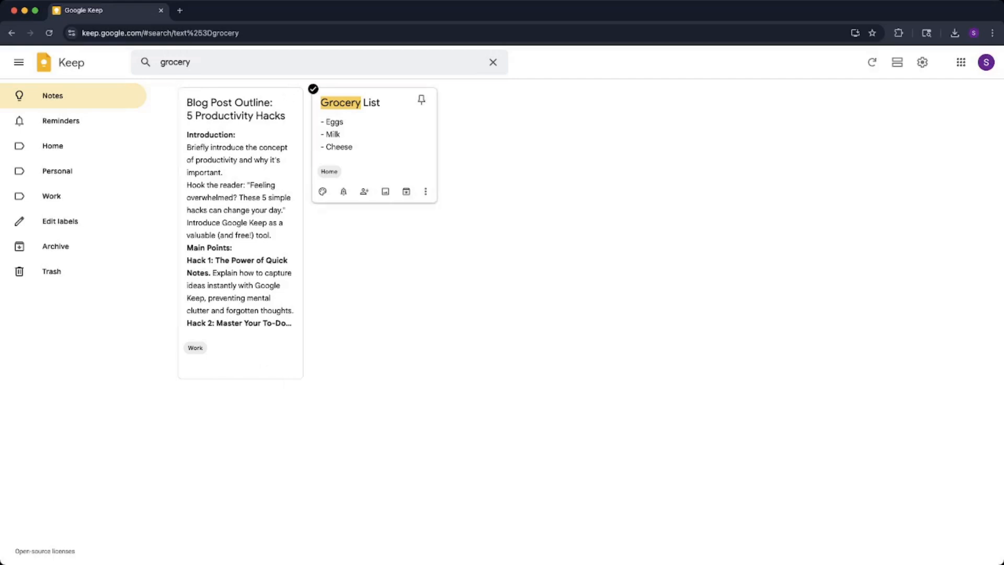
left_click(426, 191)
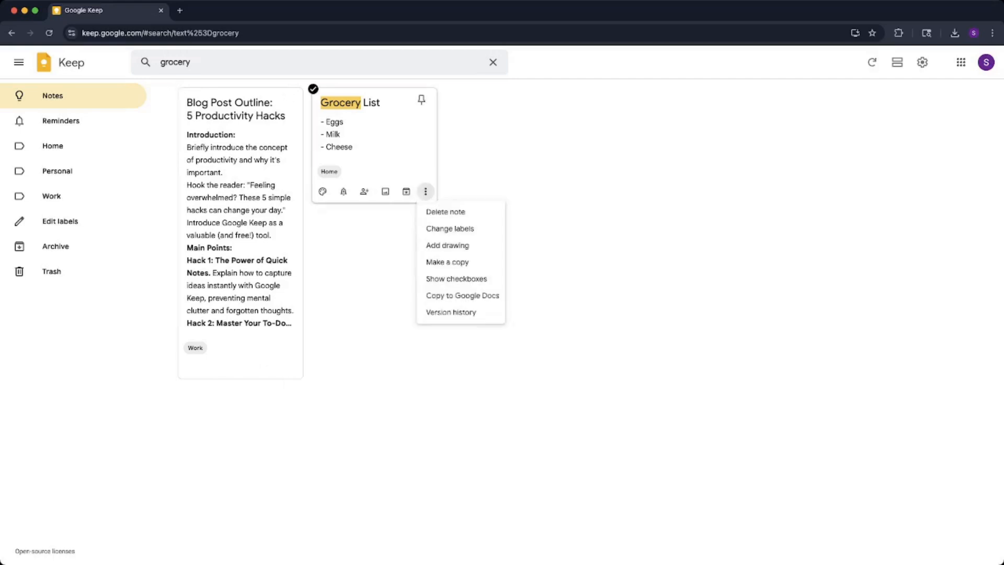
key("Escape")
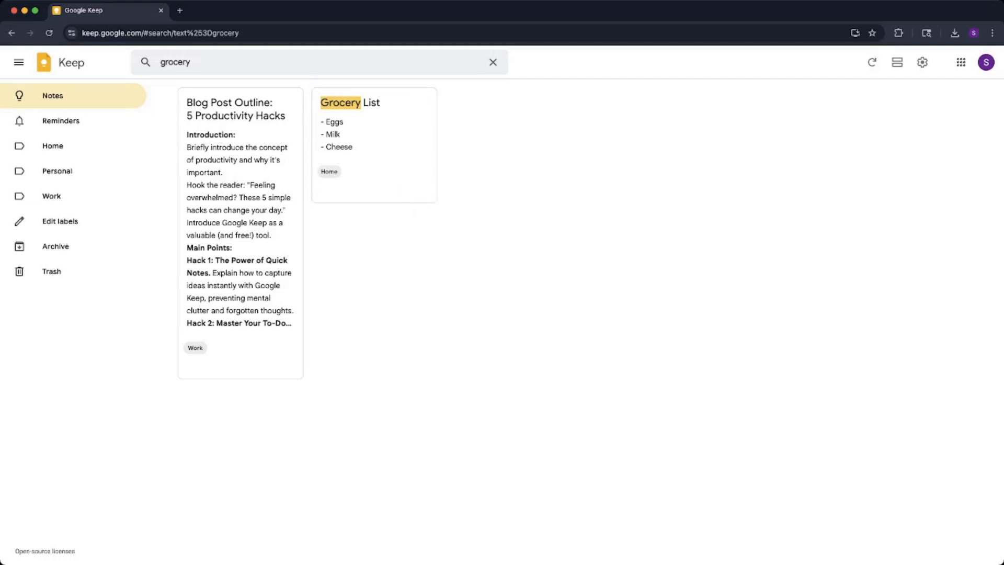